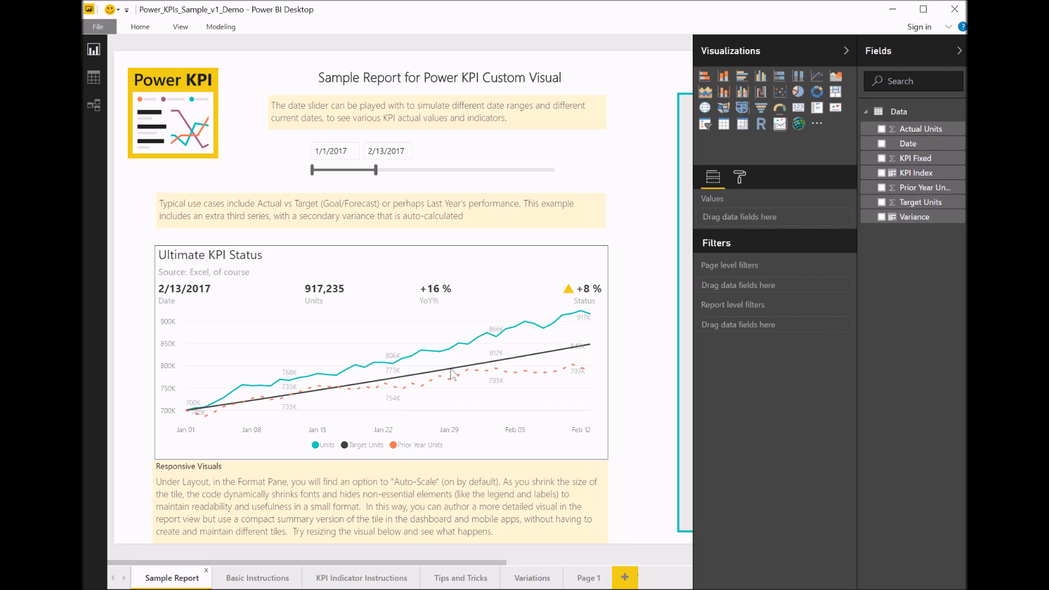
Examine the Small Tiles examples on the Sample Report page and the layout formatting options of the Small KPI Left visual
scroll(450, 380, "right", 5)
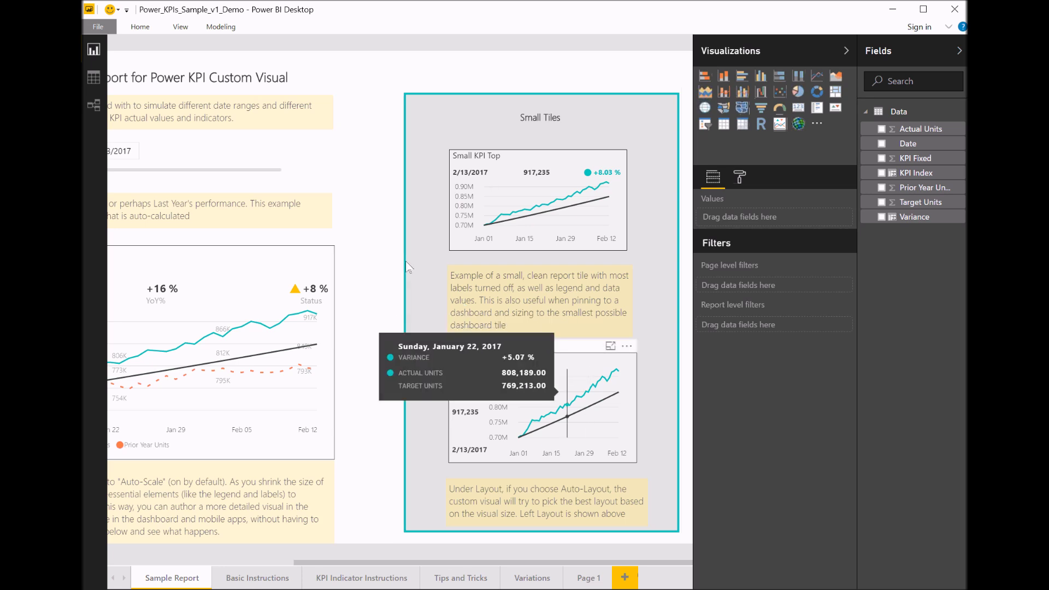
left_click(569, 394)
left_click(739, 177)
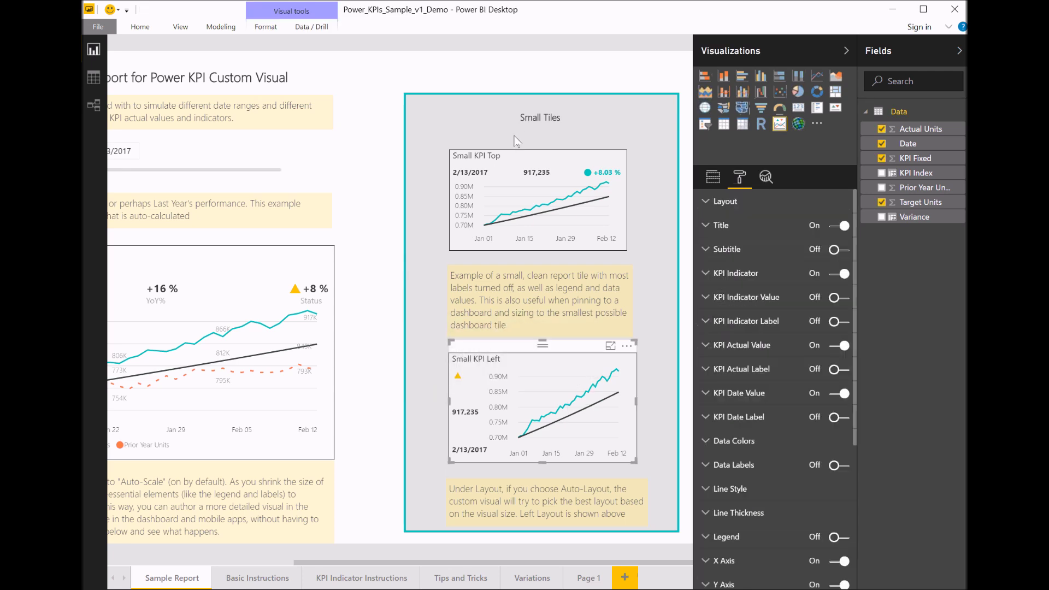
left_click(724, 202)
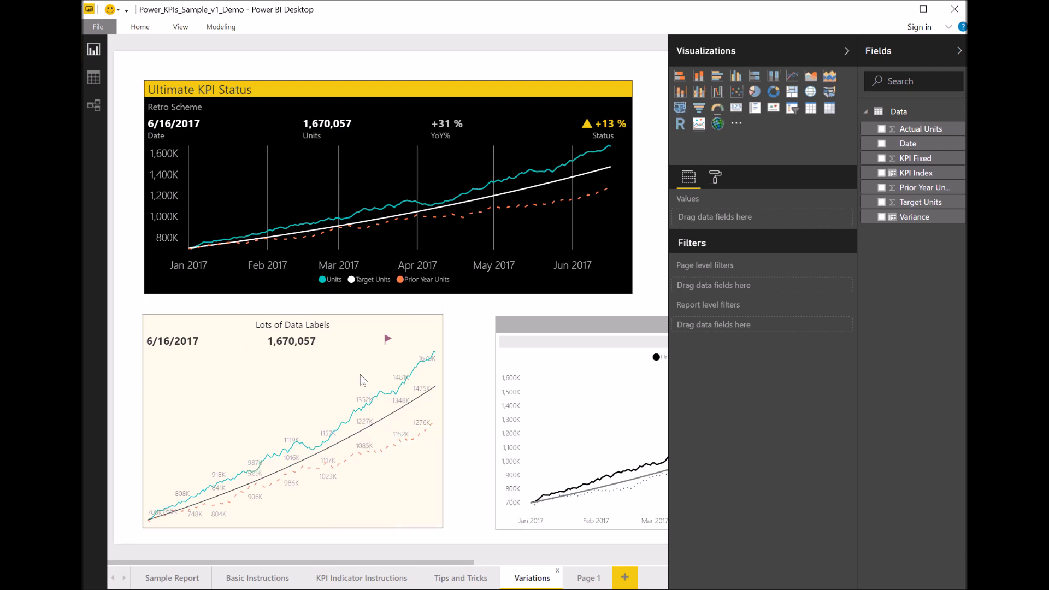
Shrink the black Retro Scheme "Ultimate KPI Status" visual on the Variations page to a small tile to test its auto scaling
scroll(360, 376, "right", 5)
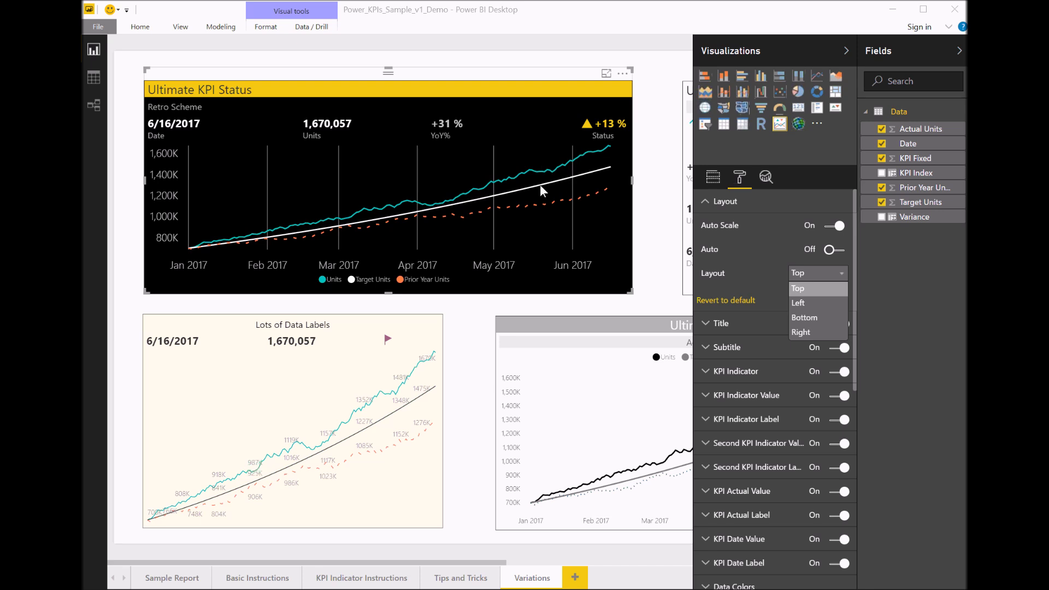
left_click(588, 182)
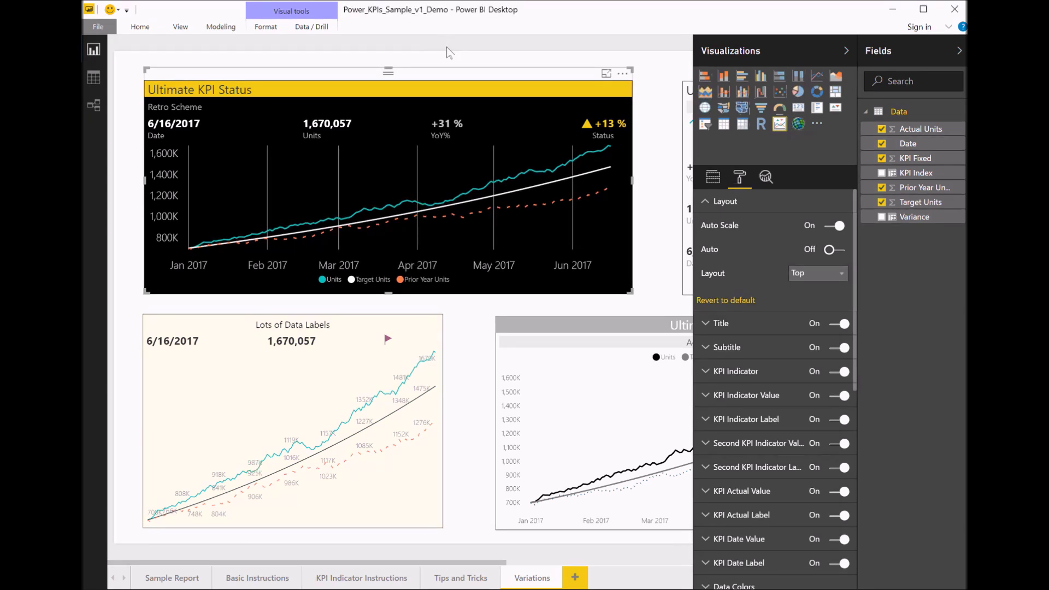
left_click_drag(631, 70, 582, 101)
left_click_drag(414, 76, 273, 141)
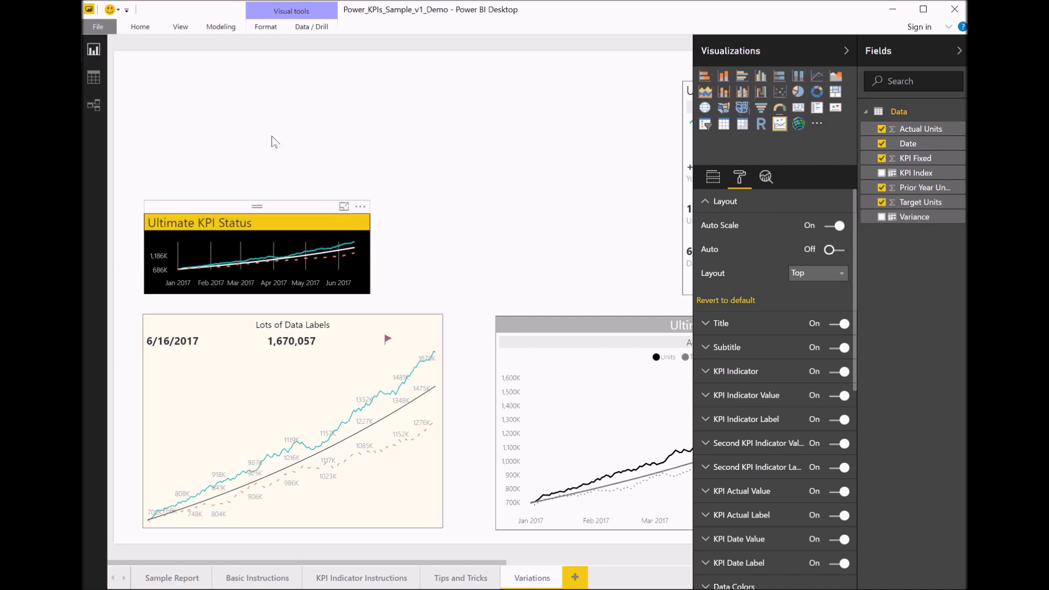
left_click_drag(272, 137, 229, 134)
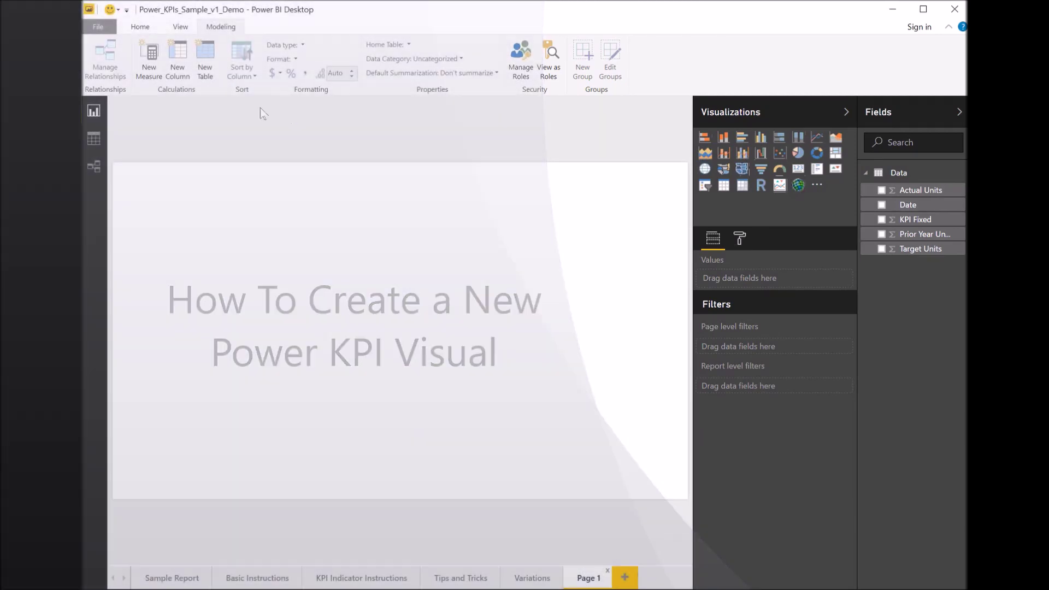
Examine the Data table's unit and KPI Fixed columns, along with the formulas of the calculated Variance and KPI Index columns
left_click(94, 139)
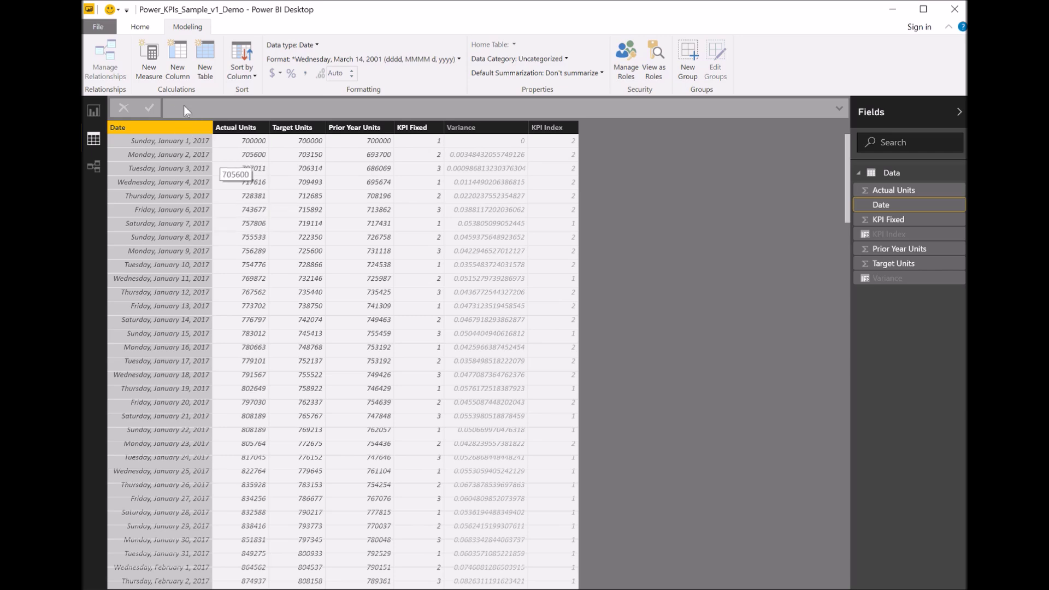
left_click(219, 156)
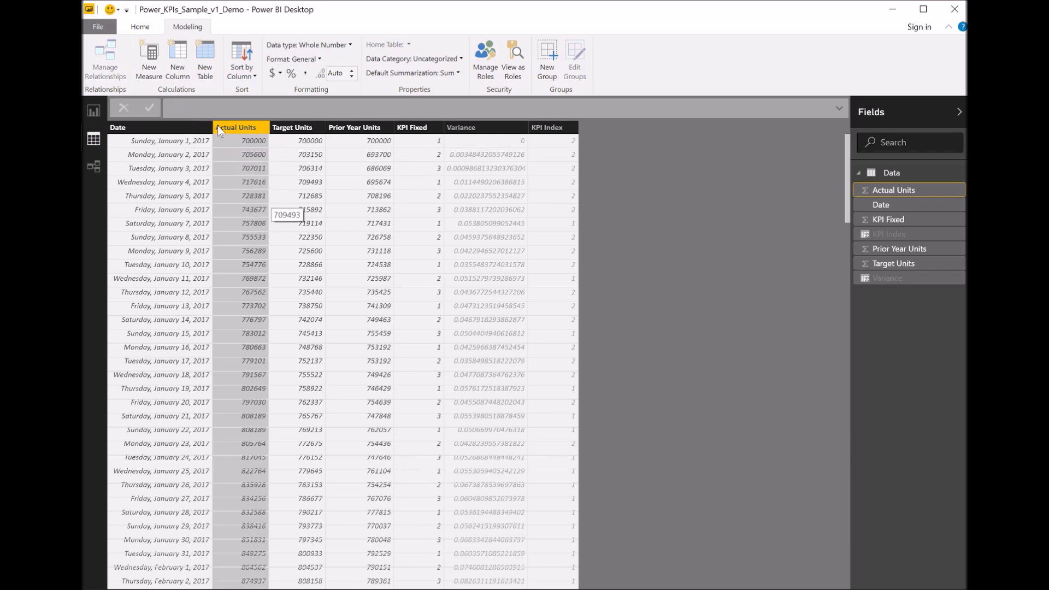
key("Right")
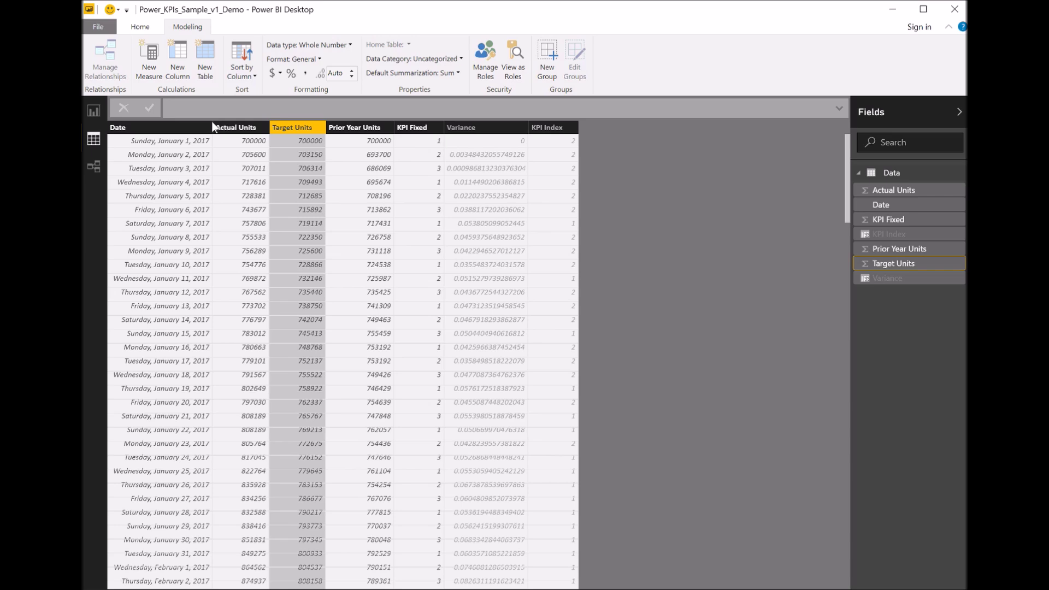
key("Right")
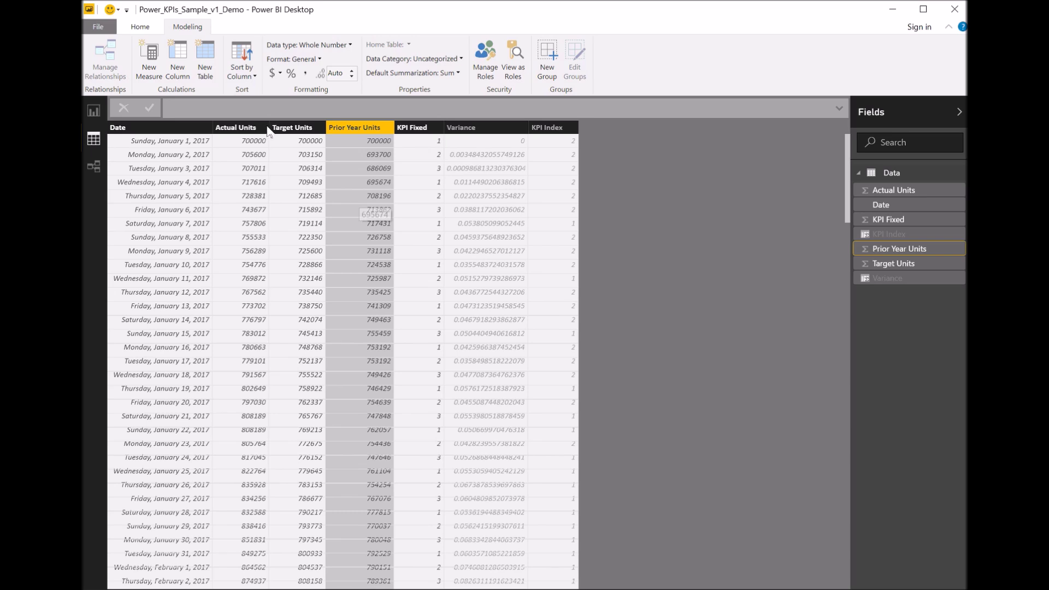
left_click(417, 177)
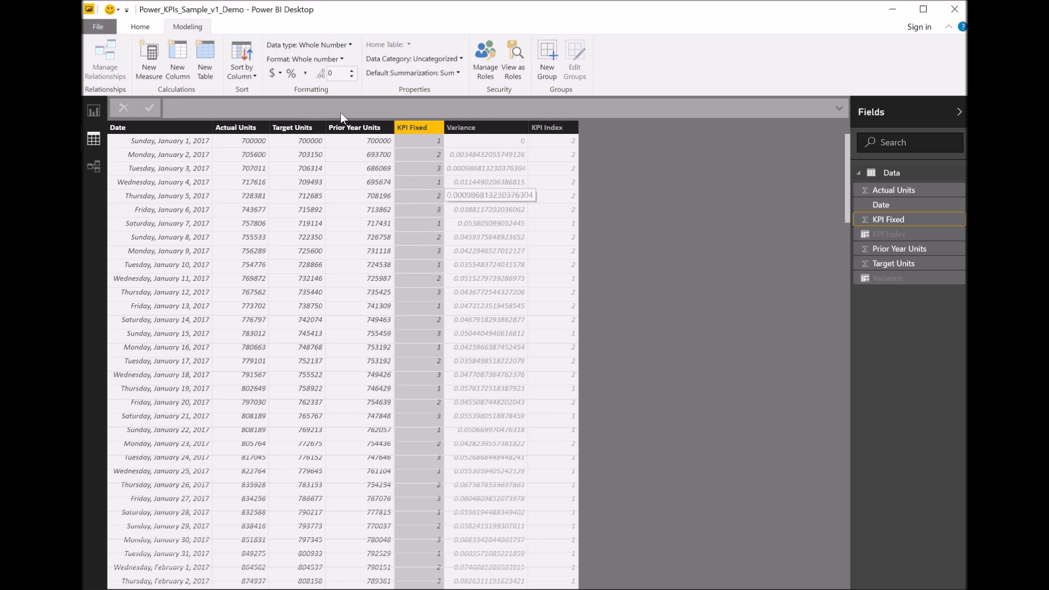
left_click(497, 170)
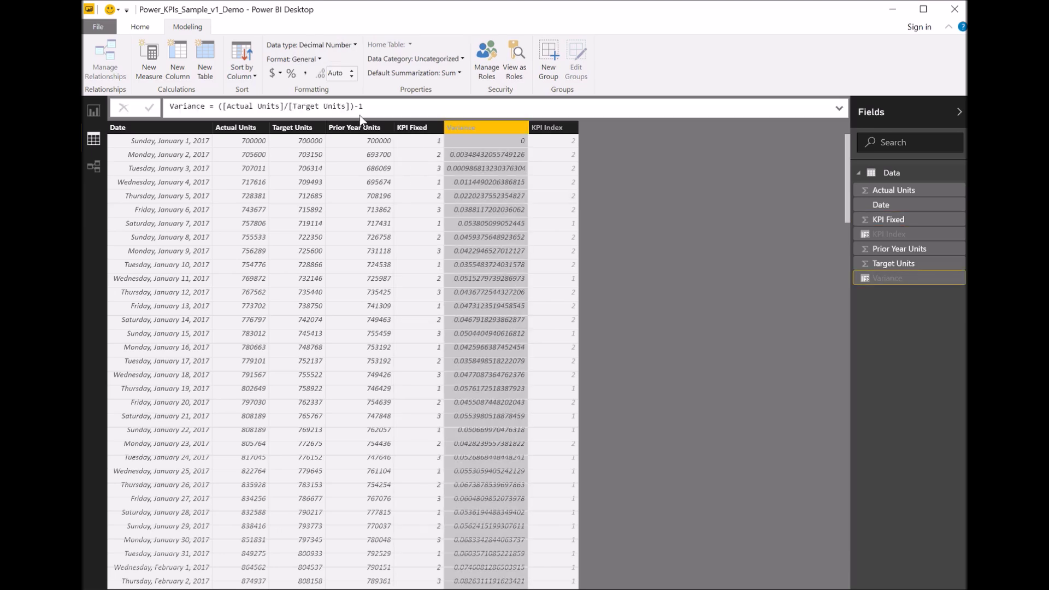
left_click(556, 177)
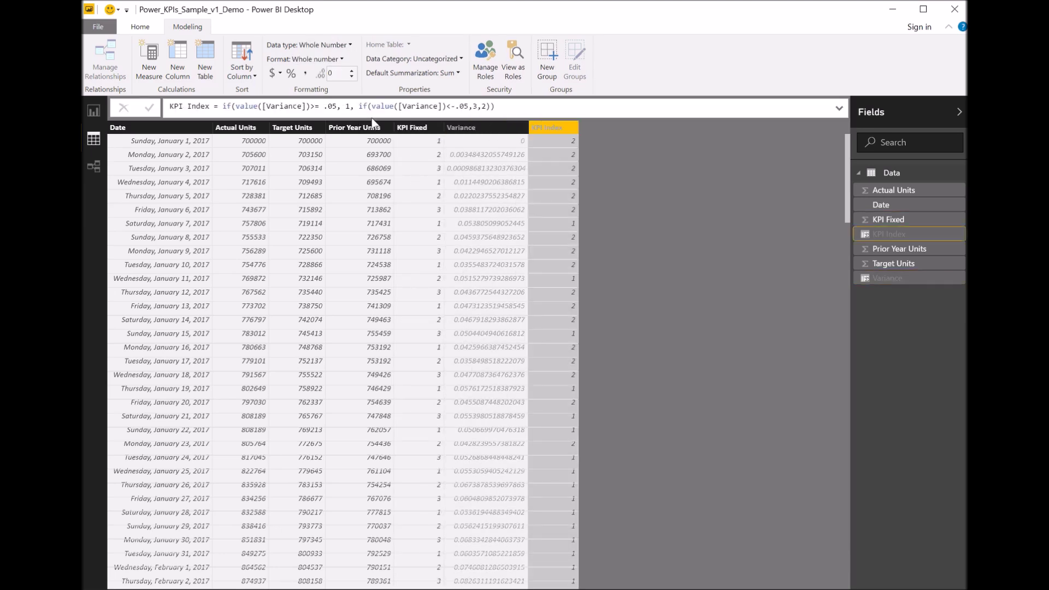
key("Left")
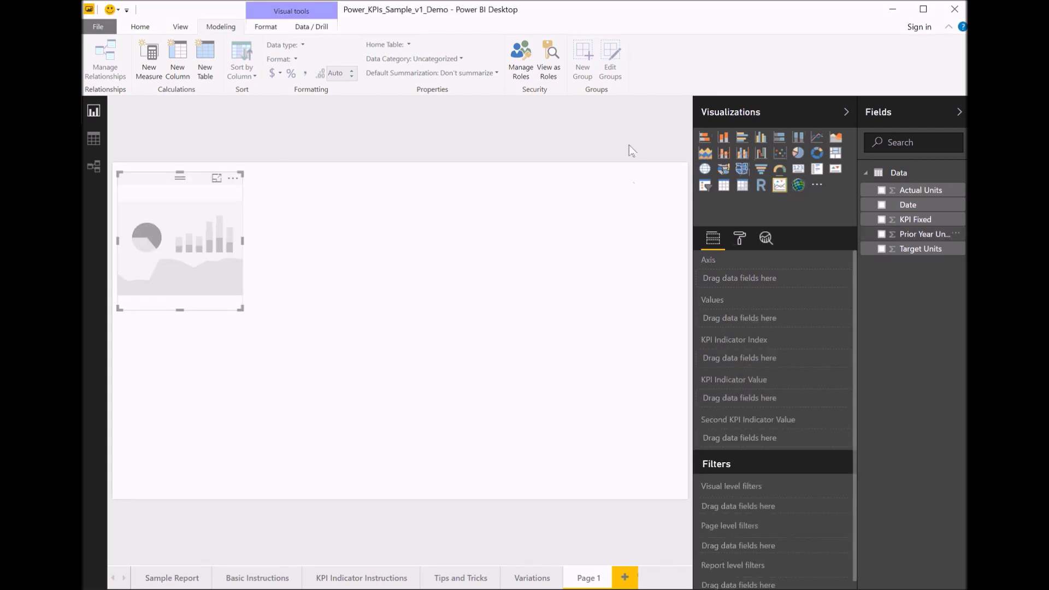
Assign Actual Units and Target Units as values and Date as the axis of the empty Power KPI visual, and enlarge it
left_click(882, 190)
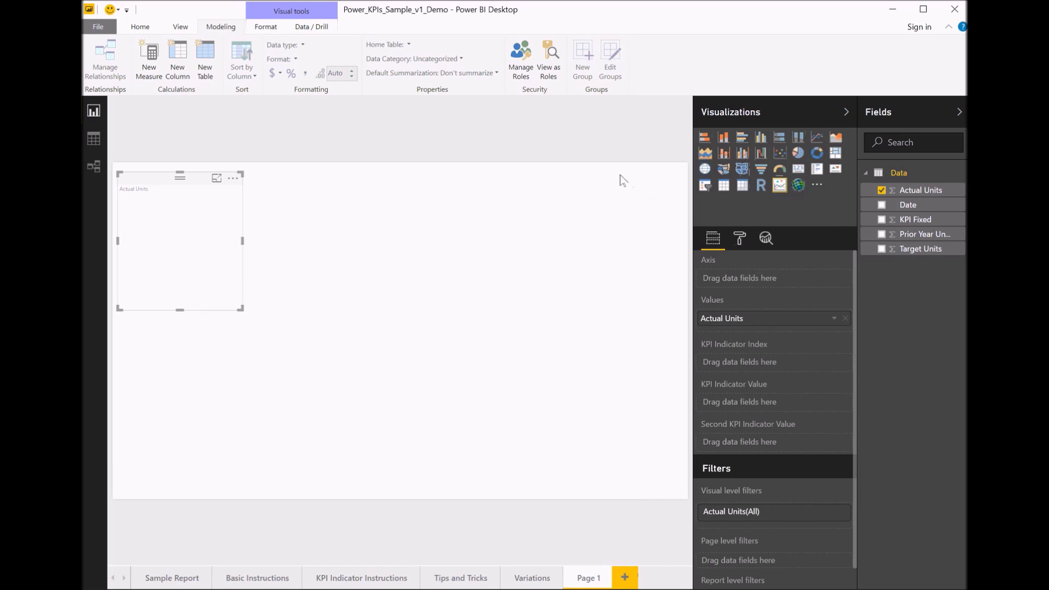
left_click(881, 249)
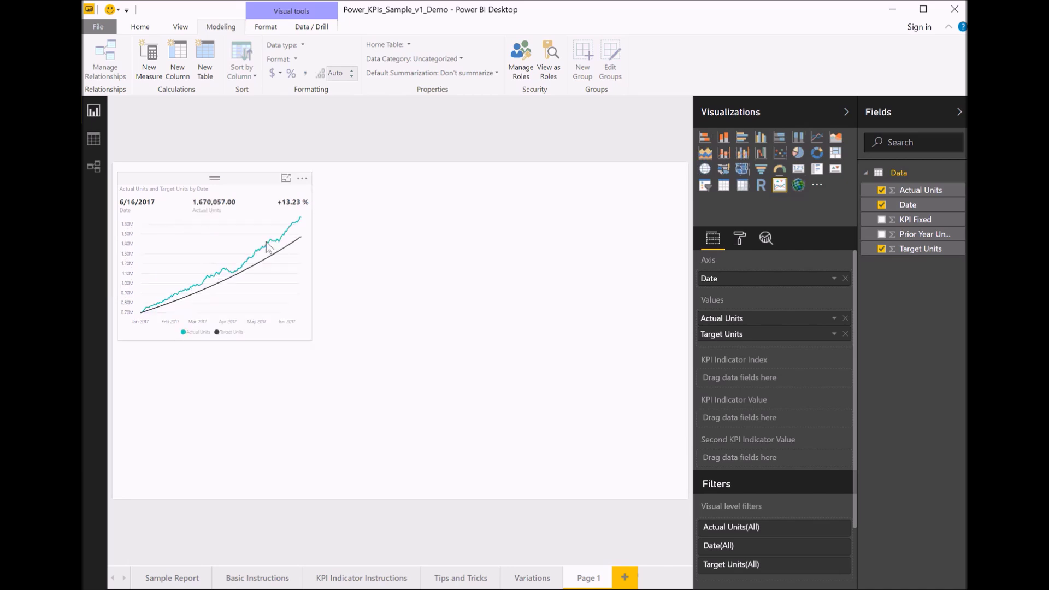
left_click_drag(266, 242, 382, 300)
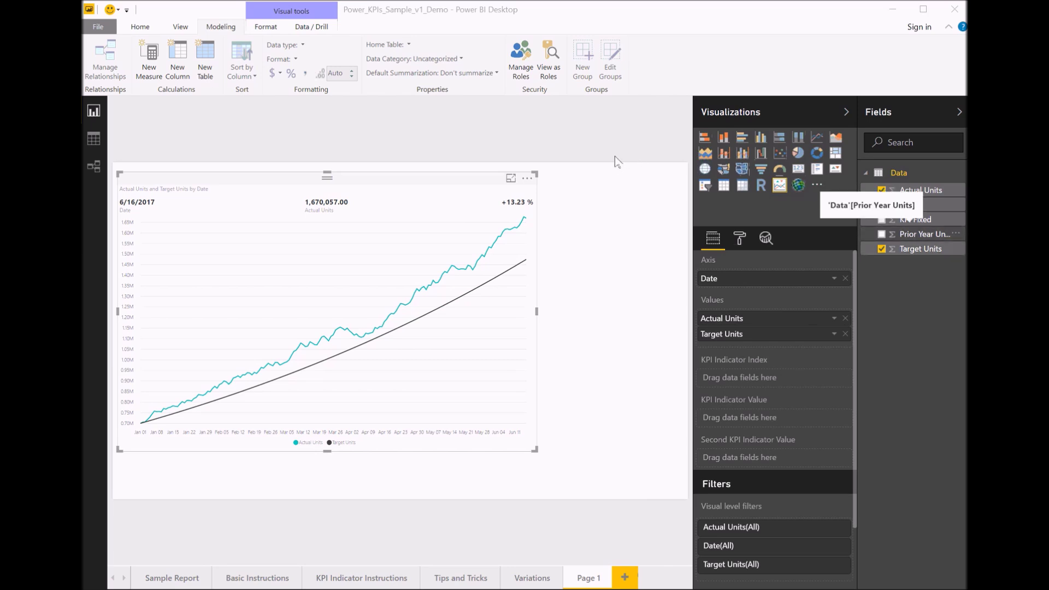
Add Prior Year Units to the visual's values and assign KPI Fixed as the KPI Indicator Index
left_click(881, 234)
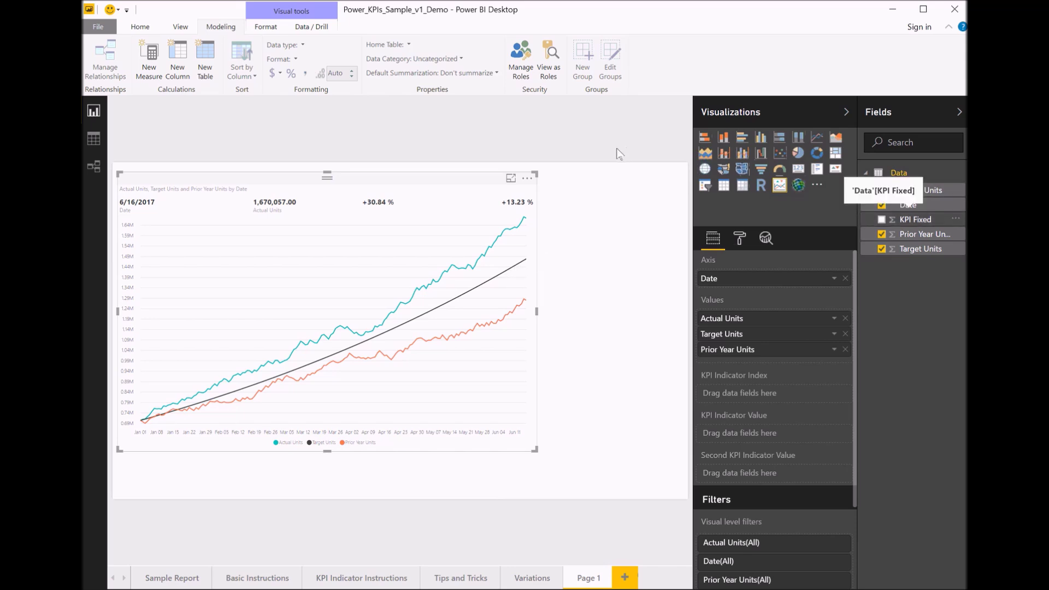
left_click_drag(915, 219, 749, 395)
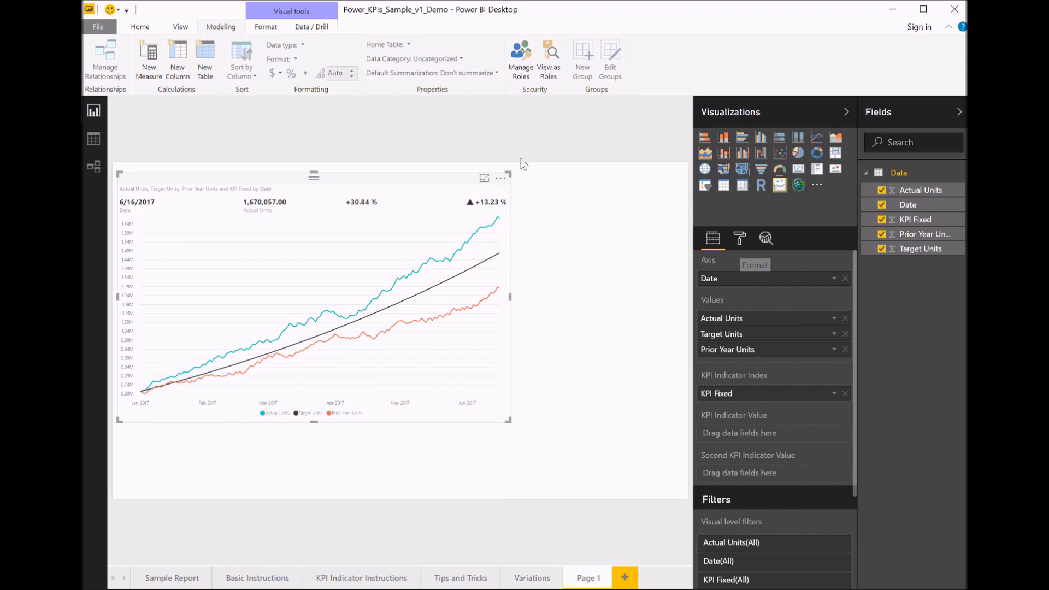
Open the Power KPI visual's formatting options and resize the visual into a wide, short rectangle
left_click(739, 238)
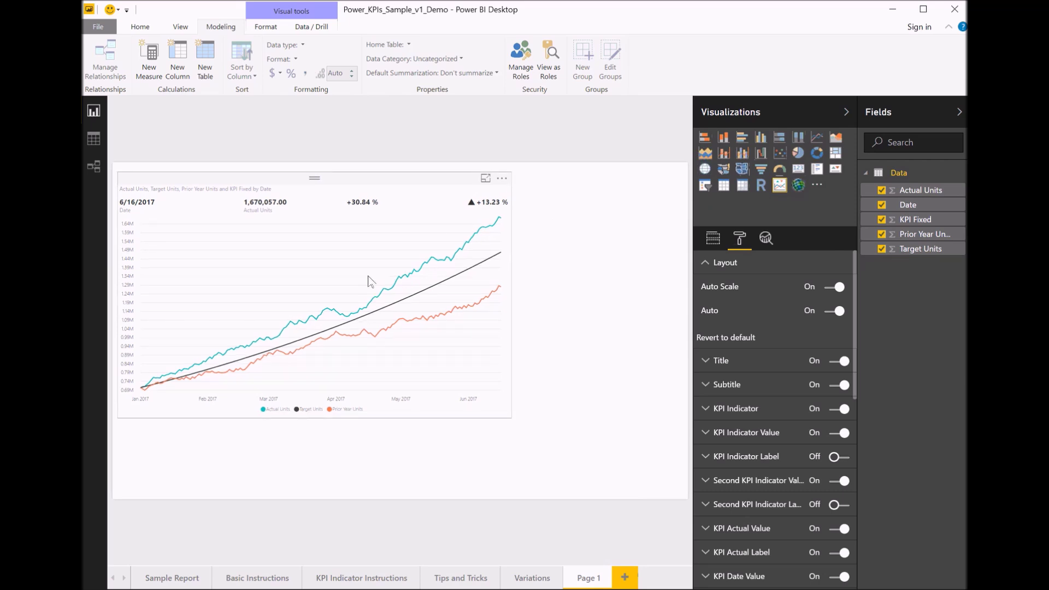
left_click_drag(368, 276, 402, 239)
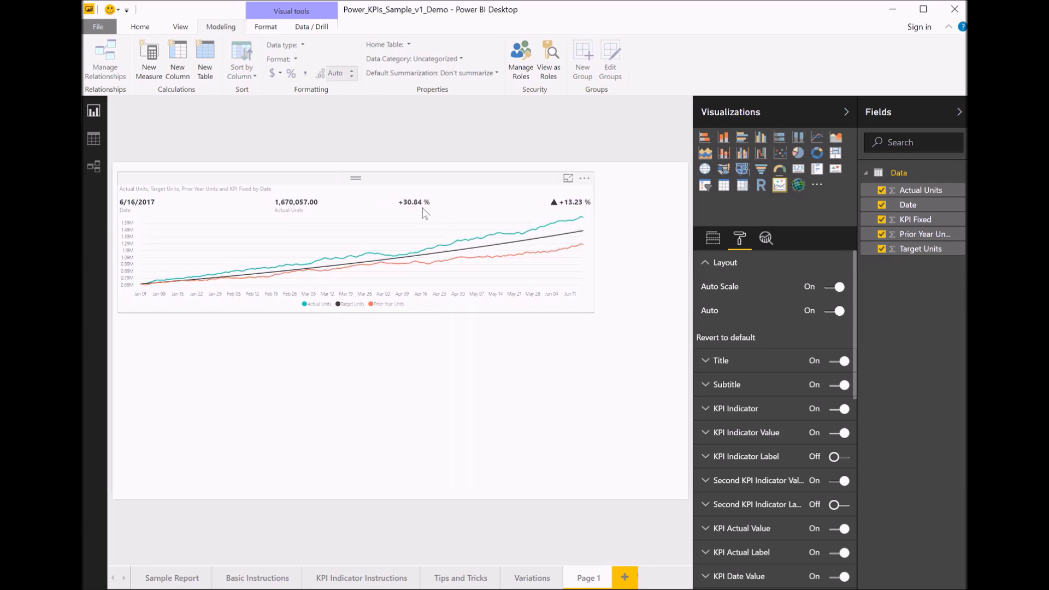
left_click_drag(424, 203, 423, 203)
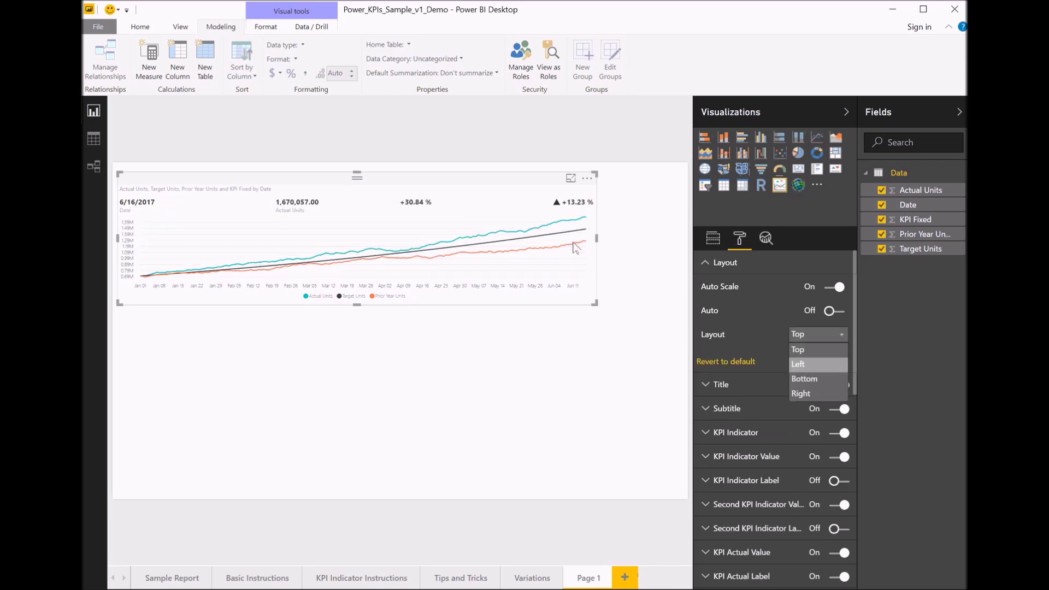
Try the Left, Bottom and Right layouts for the Power KPI visual
left_click(817, 364)
left_click(817, 334)
left_click(820, 379)
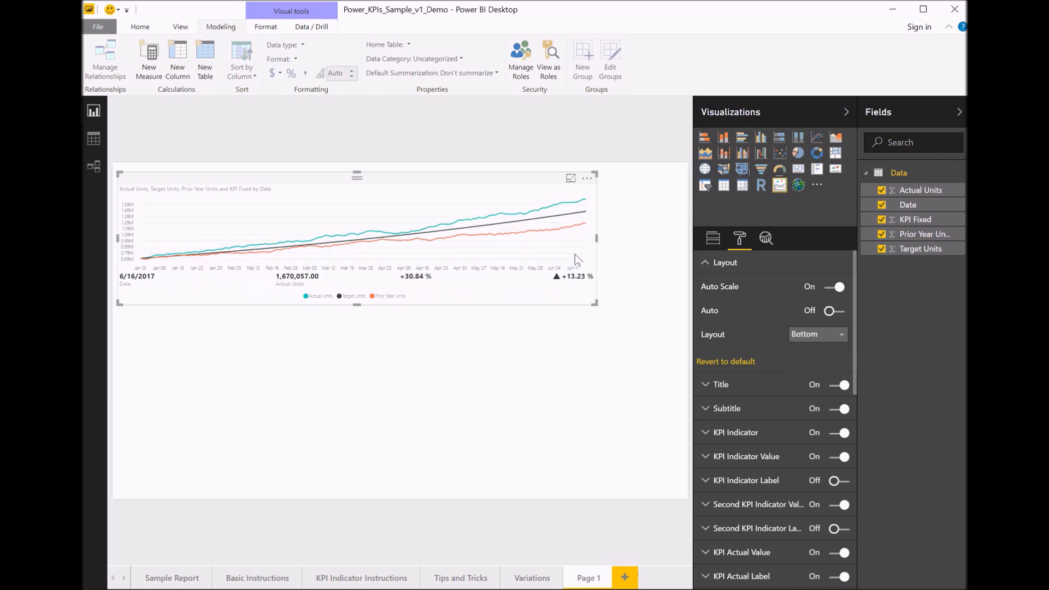
left_click(827, 335)
left_click(818, 393)
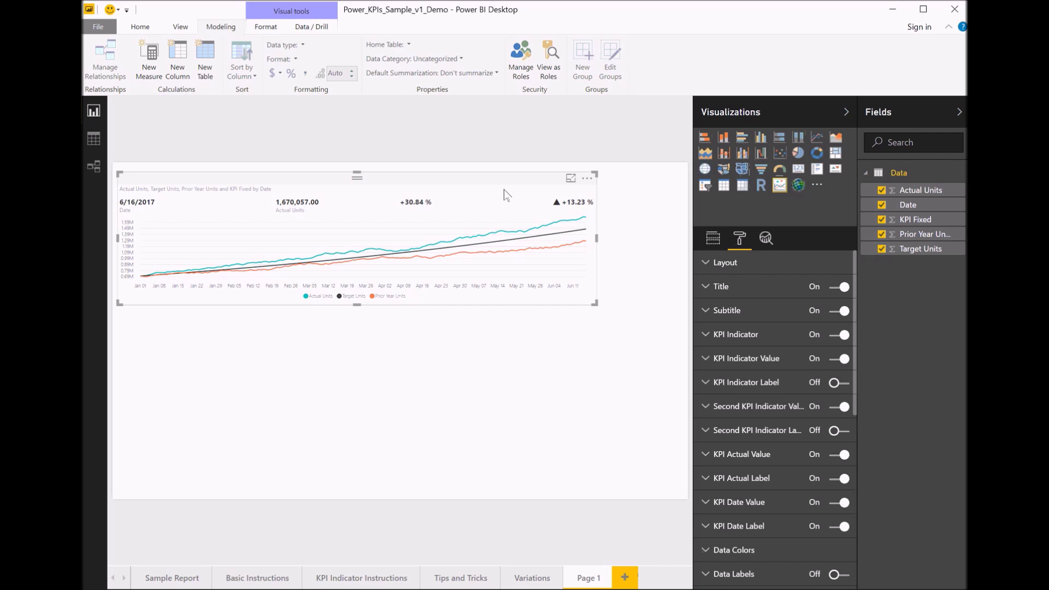
left_click(715, 285)
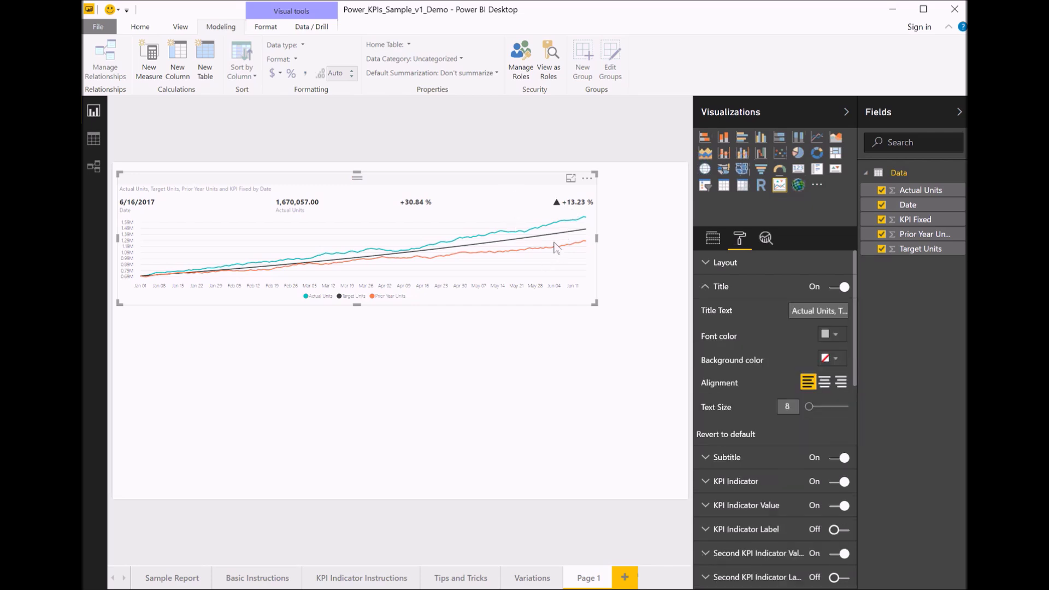
key("Return")
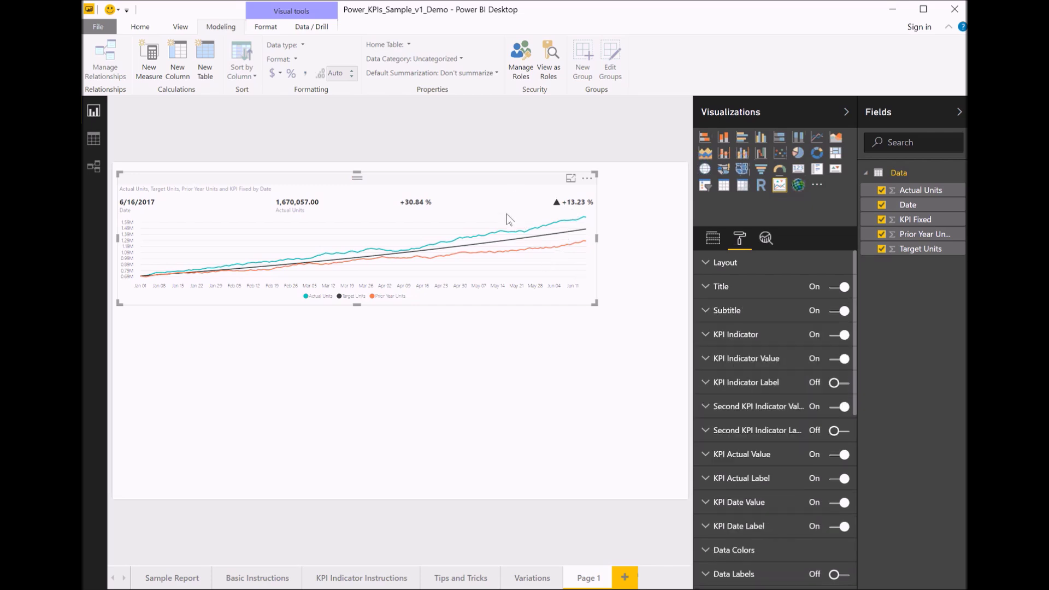
Give the visual the subtitle text "Subtitle" in size 19, with the teal theme color and centered alignment
left_click(724, 310)
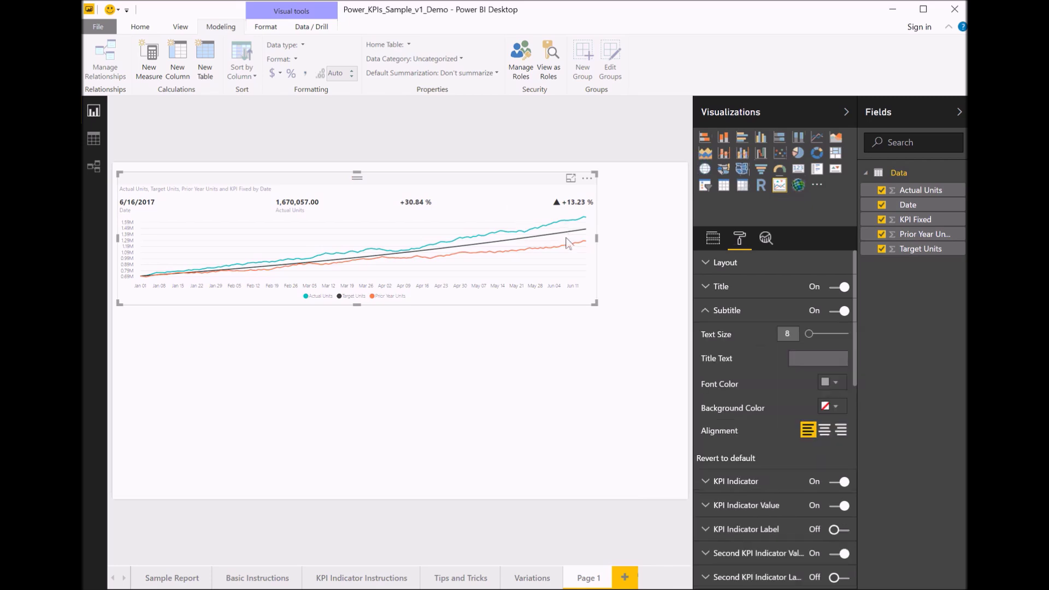
type("Subtitle")
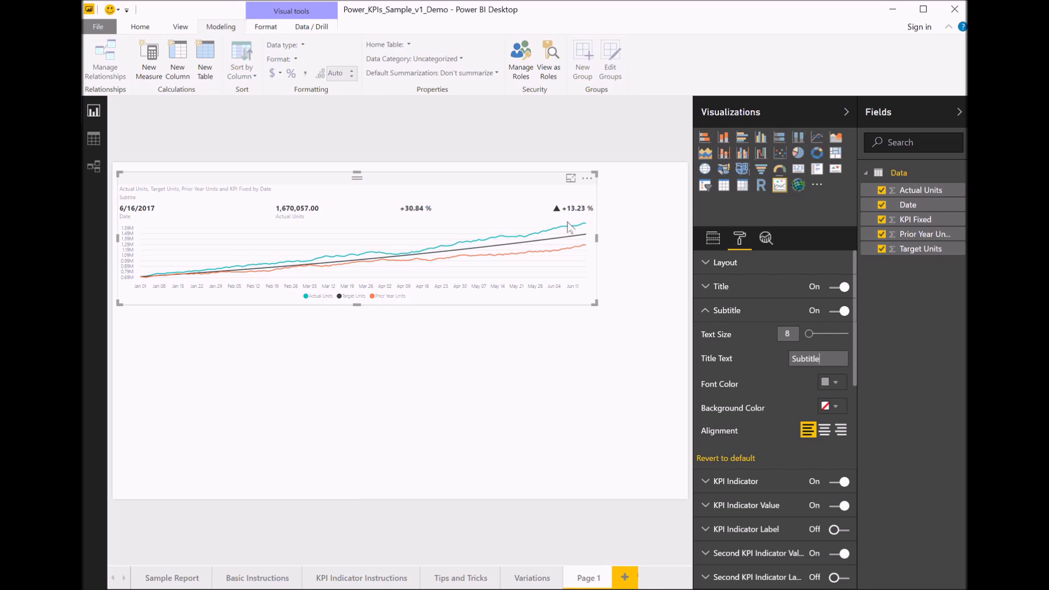
left_click_drag(808, 334, 821, 333)
left_click(832, 382)
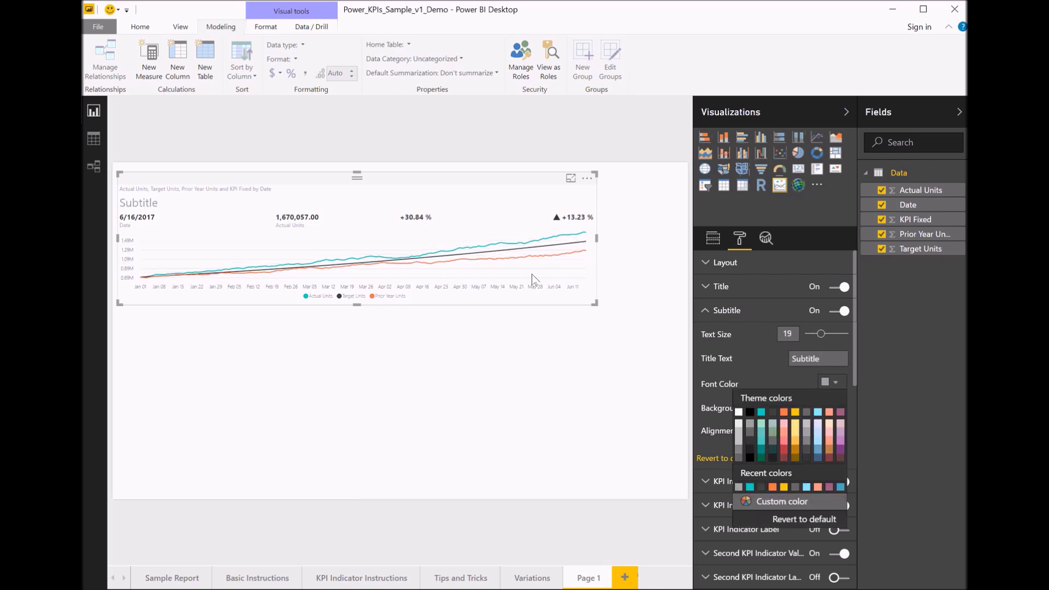
left_click(760, 412)
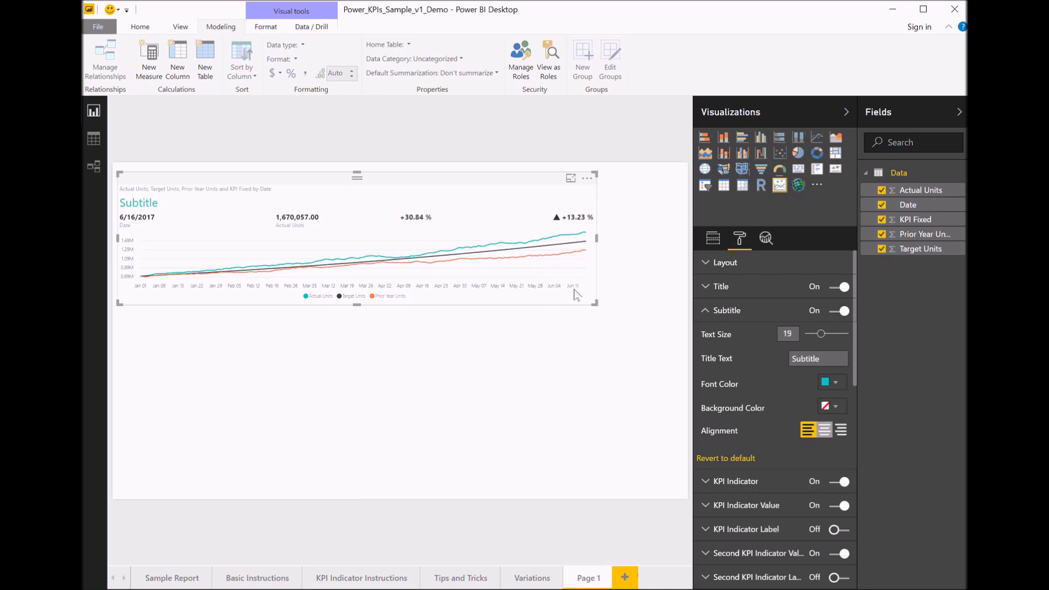
left_click(824, 430)
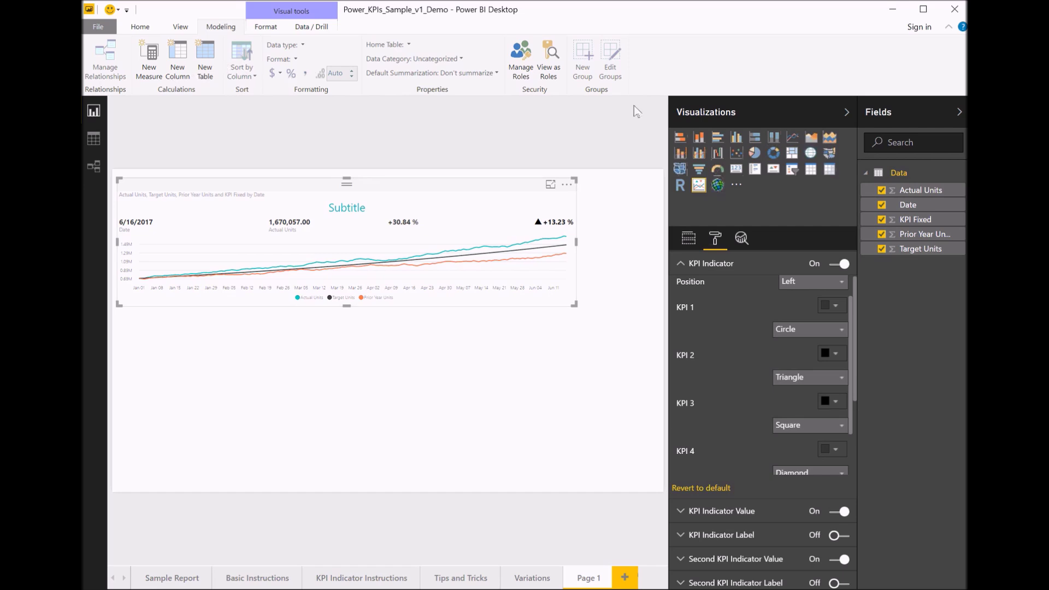
Check the visual's KPI Indicator Index field and the KPI Fixed column in the data table, and return to the report's KPI Indicator settings
left_click(680, 238)
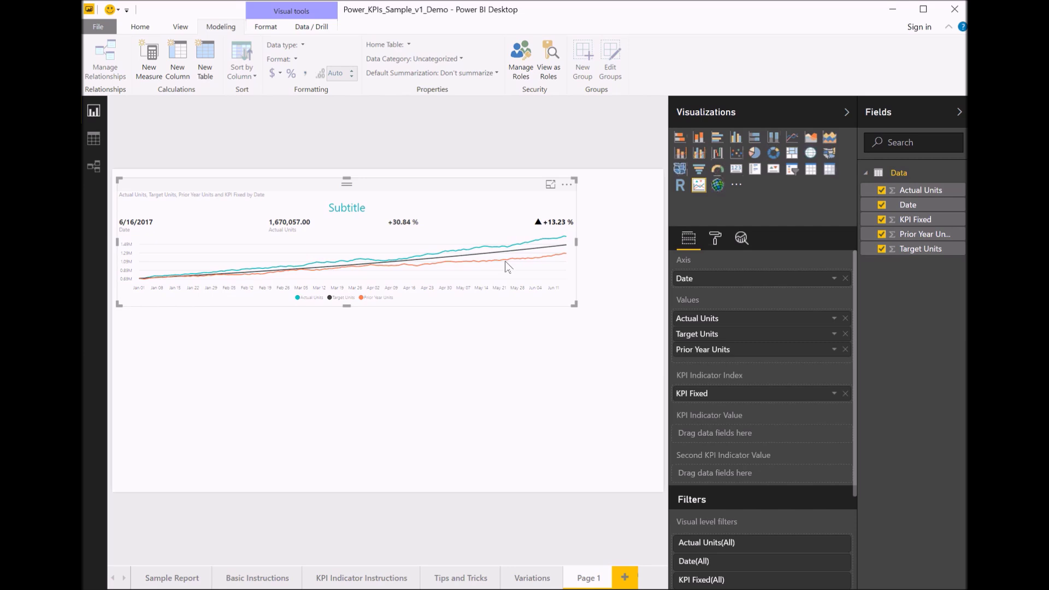
left_click(93, 139)
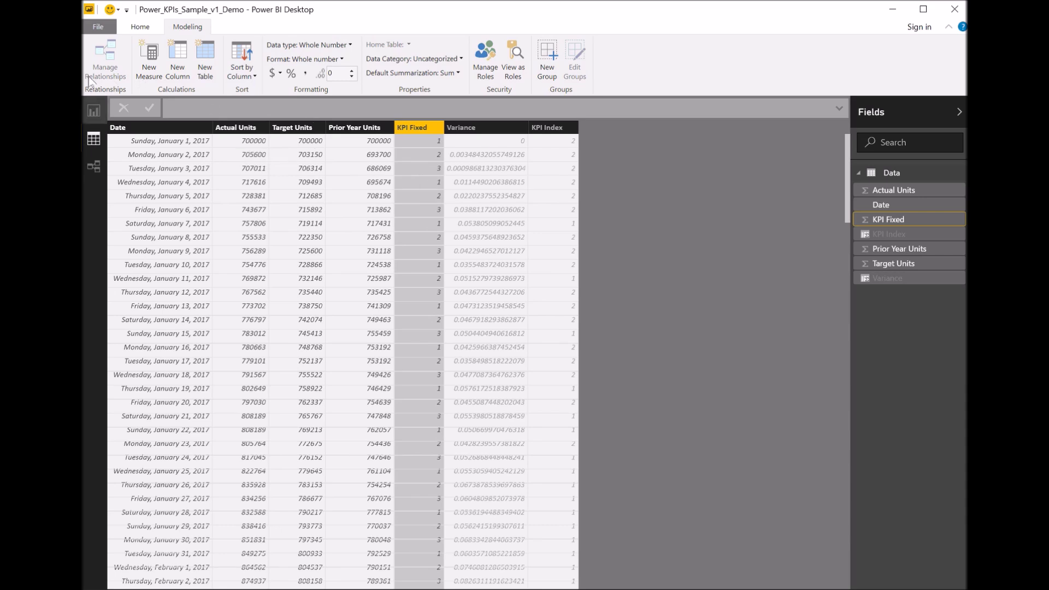
left_click(94, 111)
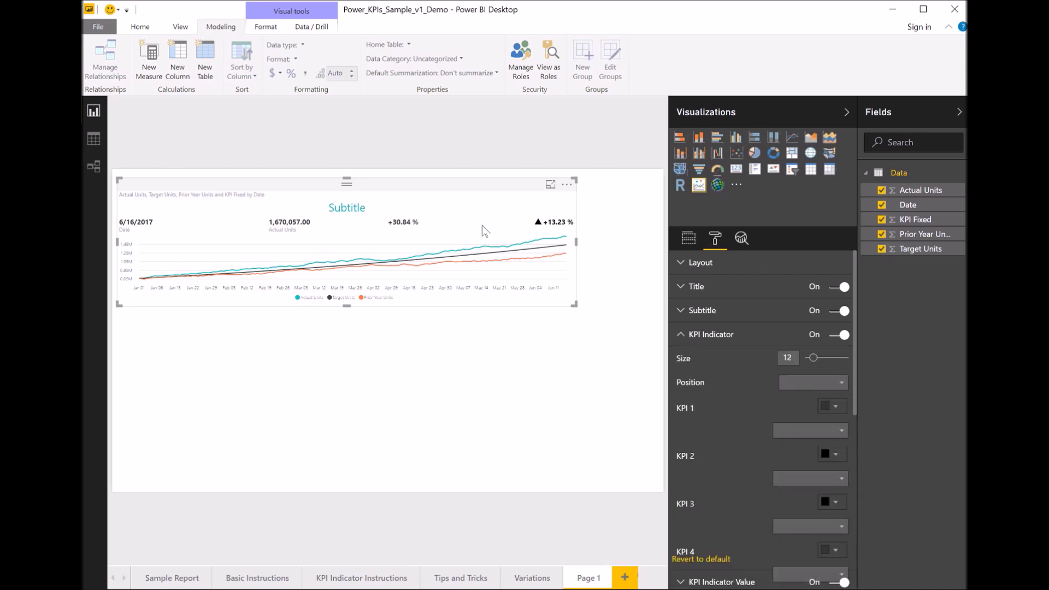
Set the symbol shape for KPI 2 to Checkmark in the visual's KPI Indicator settings
scroll(599, 228, "down", 2)
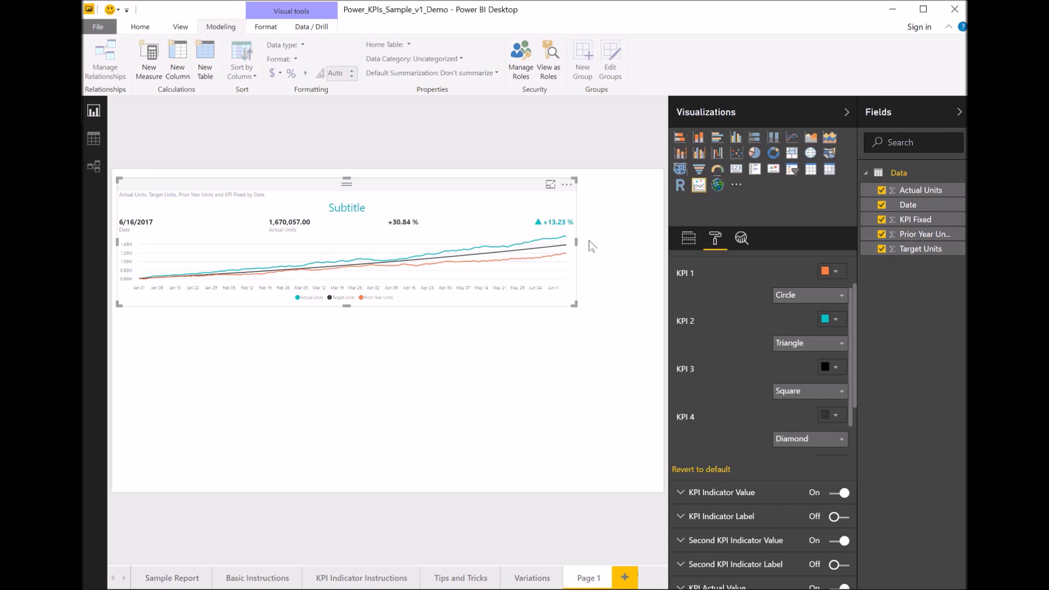
left_click(833, 343)
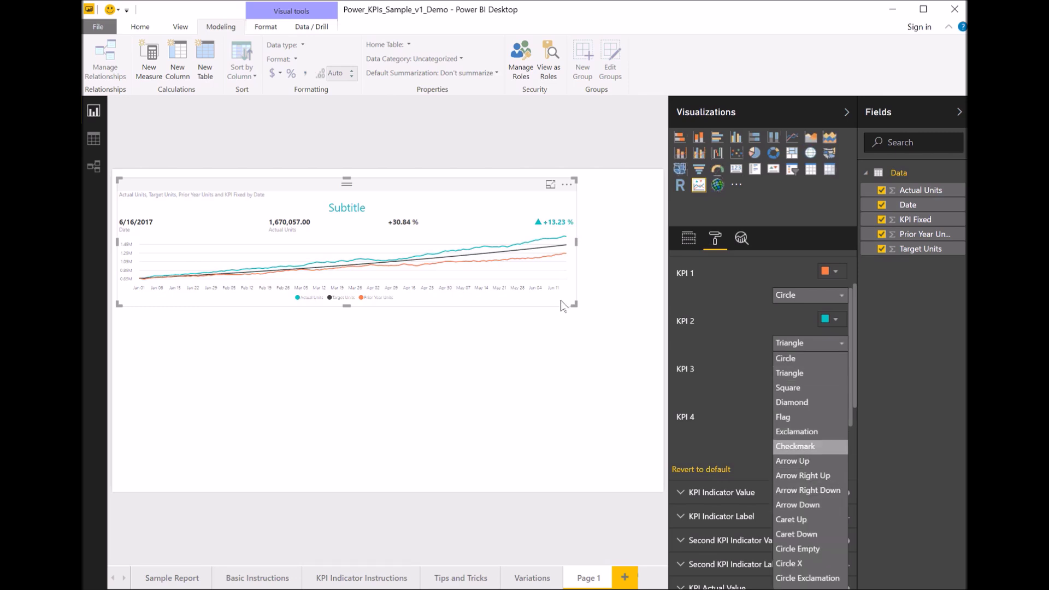
left_click(801, 446)
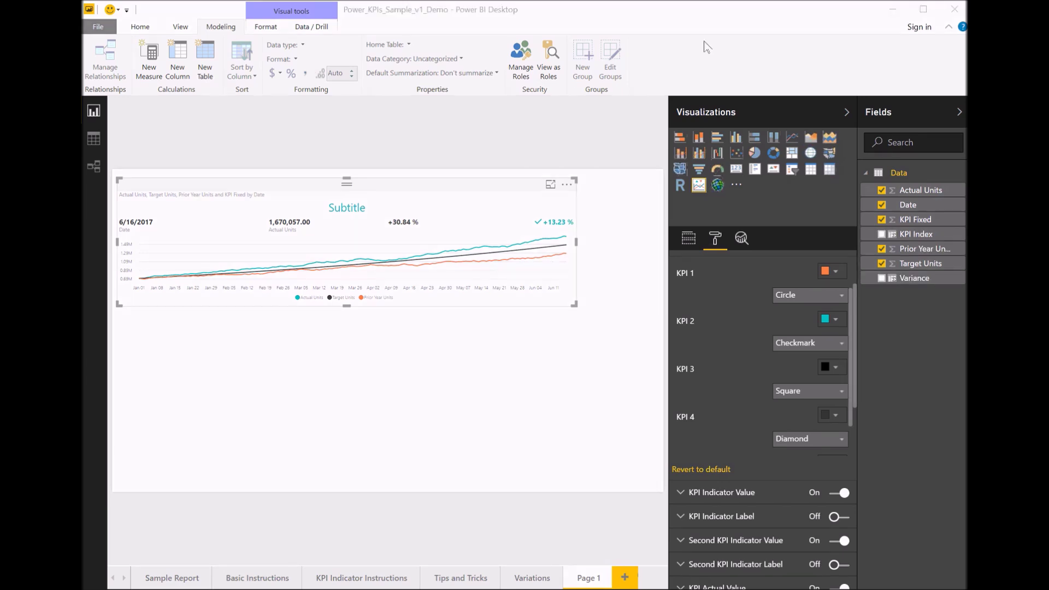
Examine the DAX formula of the KPI Index calculated column in the Data table
left_click(551, 9)
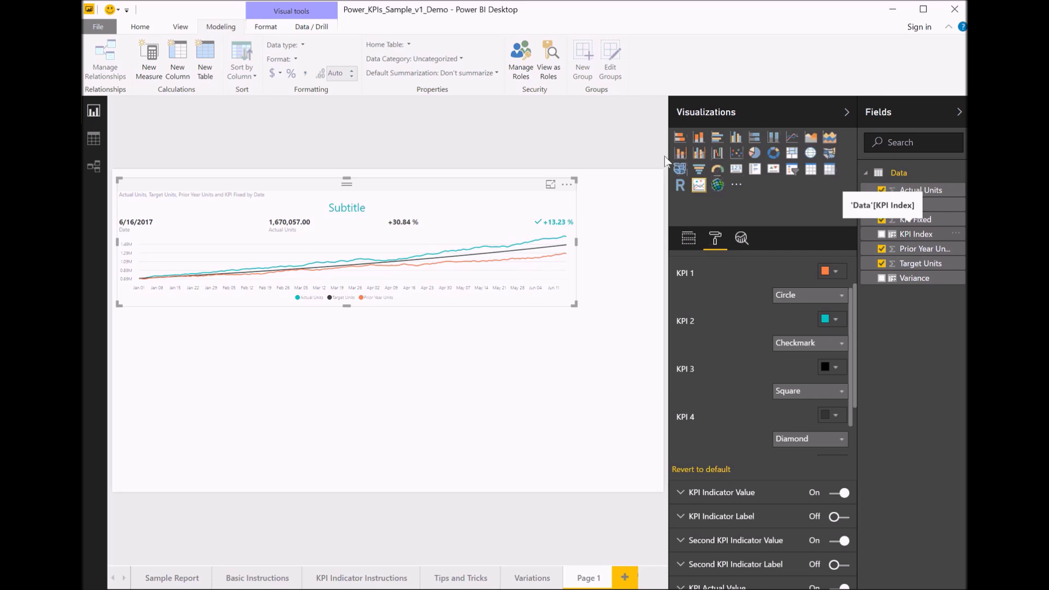
left_click(954, 234)
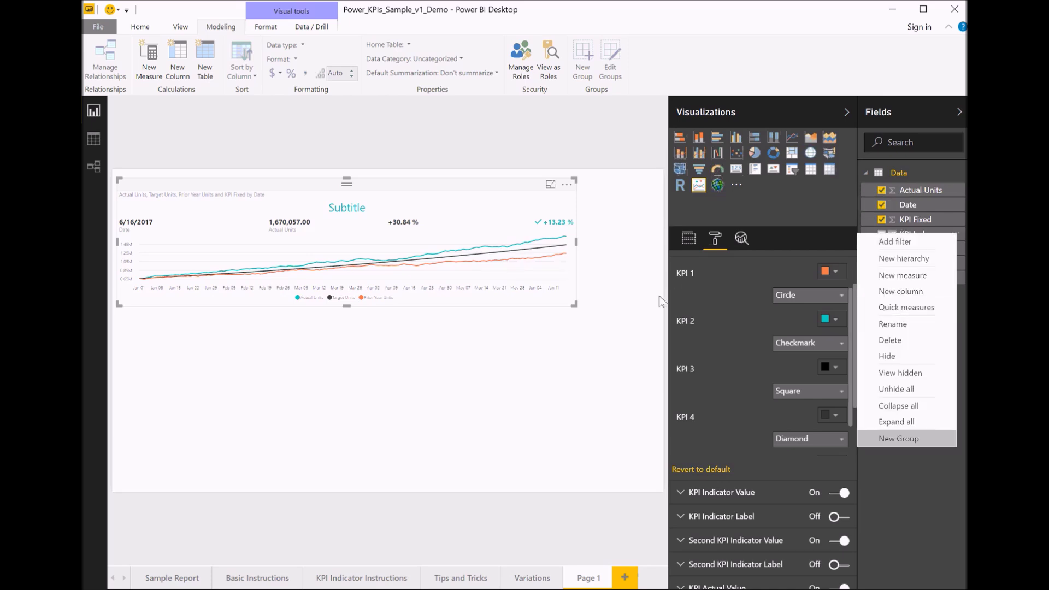
left_click(652, 322)
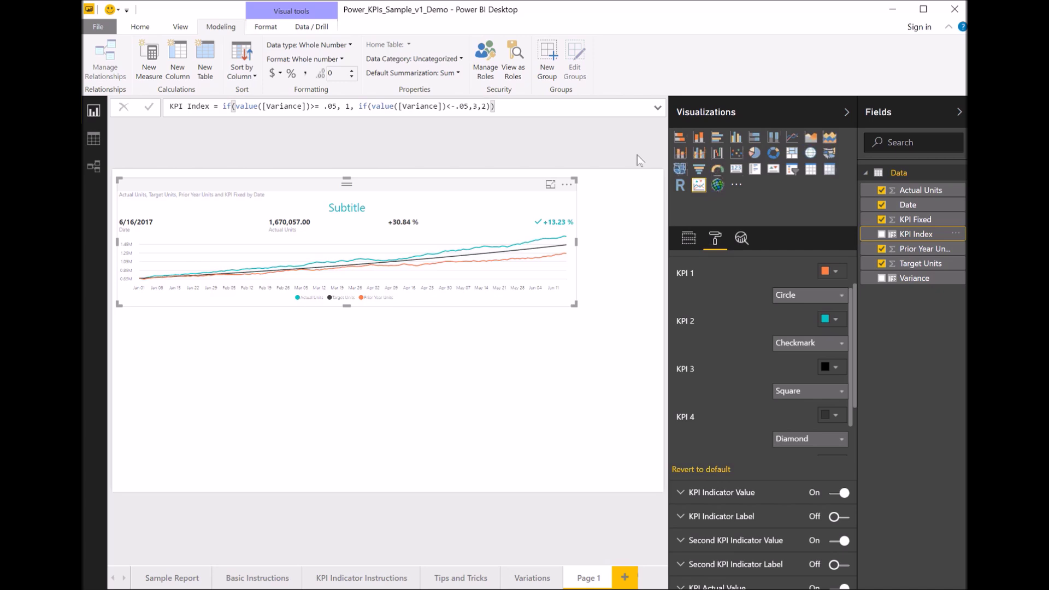
mouse_move(916, 234)
left_mouse_down()
mouse_move(901, 242)
mouse_move(906, 375)
mouse_move(914, 222)
mouse_move(904, 236)
left_mouse_up()
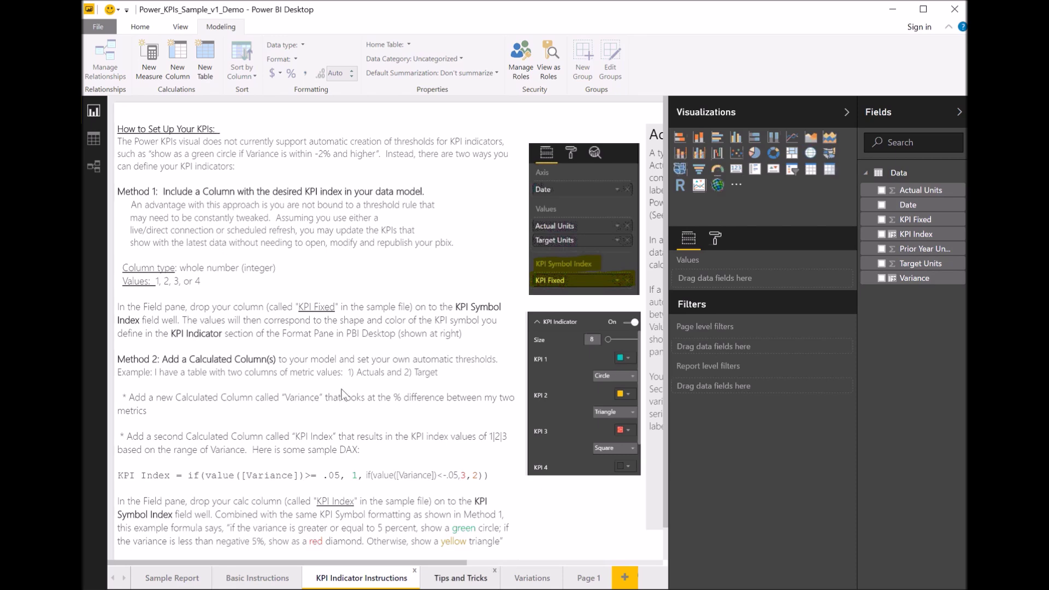
Check the Tips and Tricks page on changing label text, and open the formatting options of the Sample Report's Ultimate KPI Status visual
left_click(464, 577)
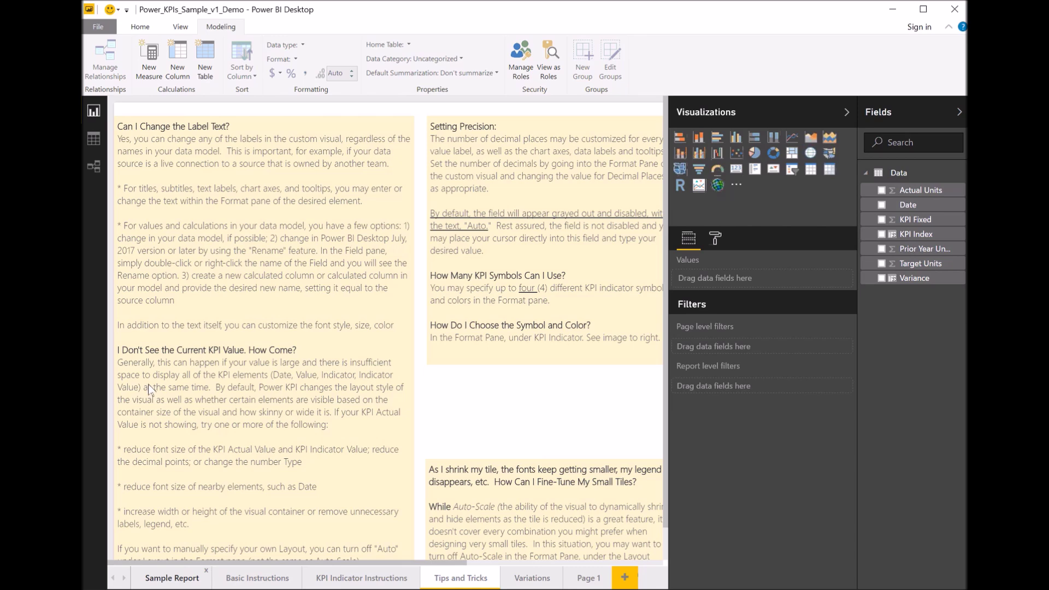
left_click(449, 396)
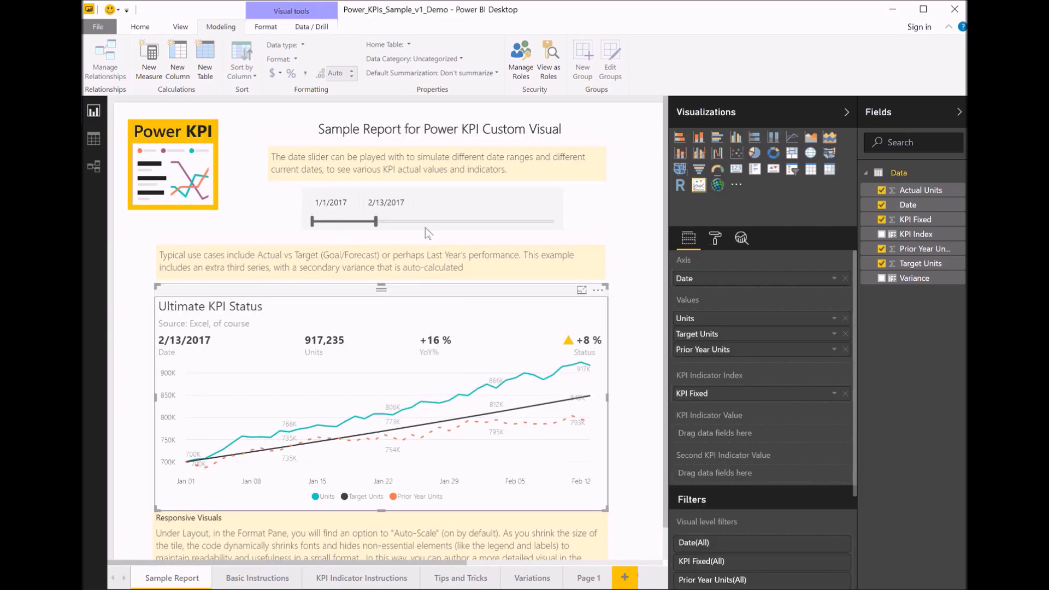
left_click(715, 238)
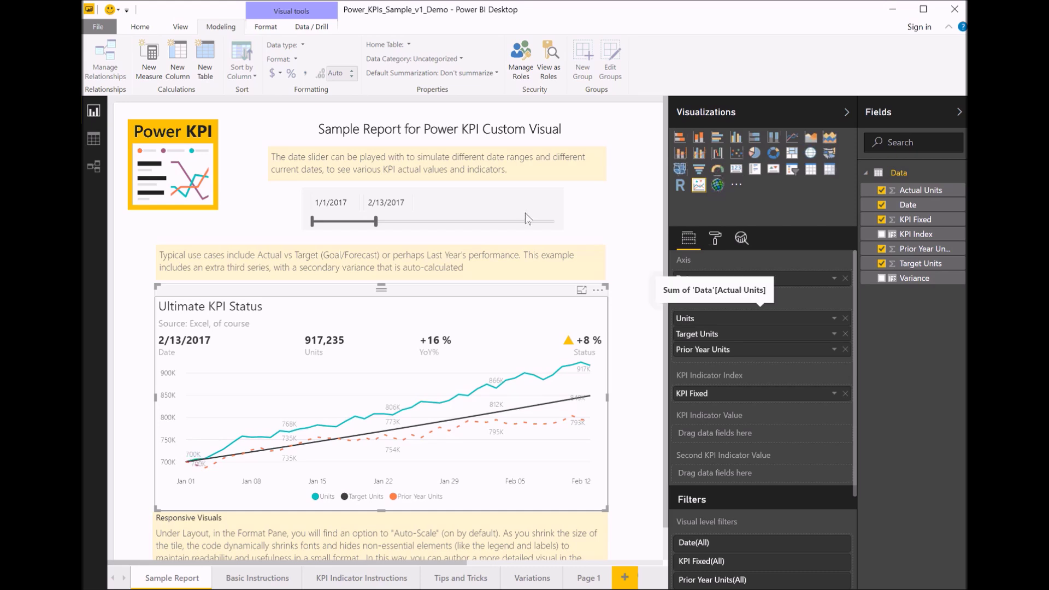
Rename the Units value to "Shipped Units" in the Ultimate KPI Status visual
right_click(746, 319)
key("Down")
key("Down")
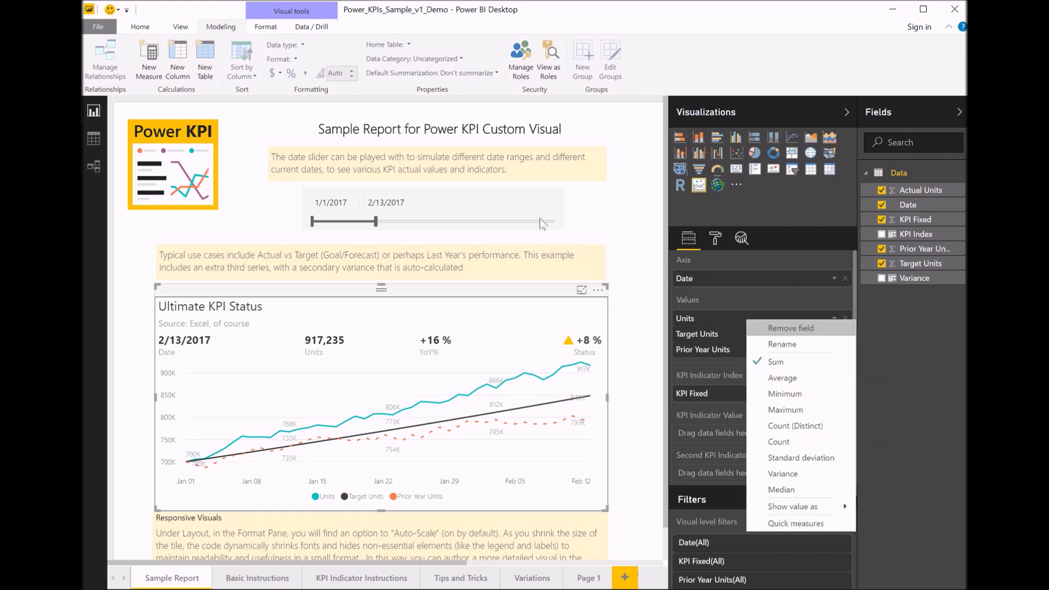
key("Return")
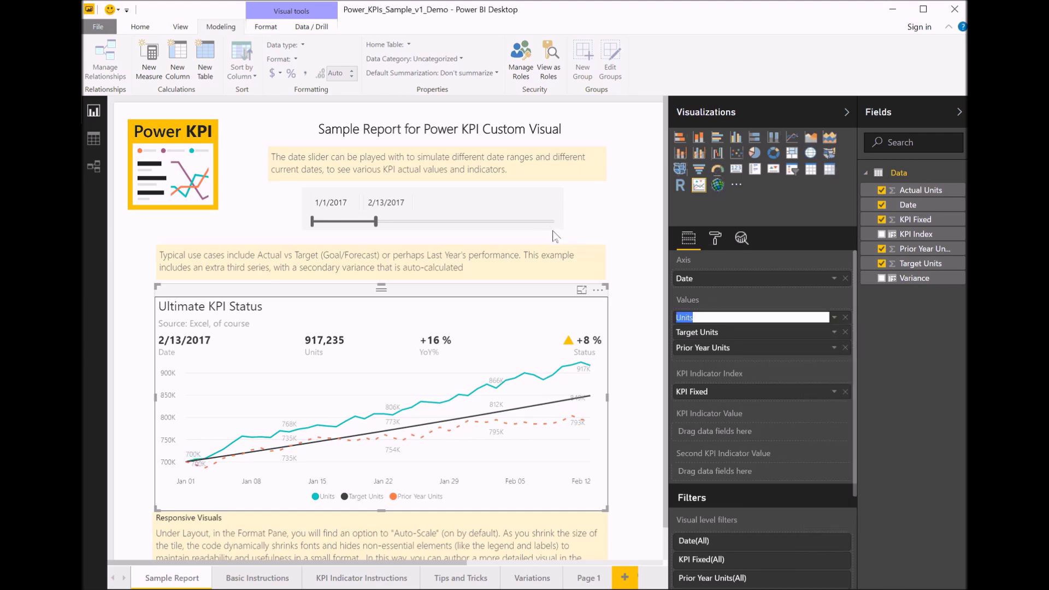
key("BackSpace")
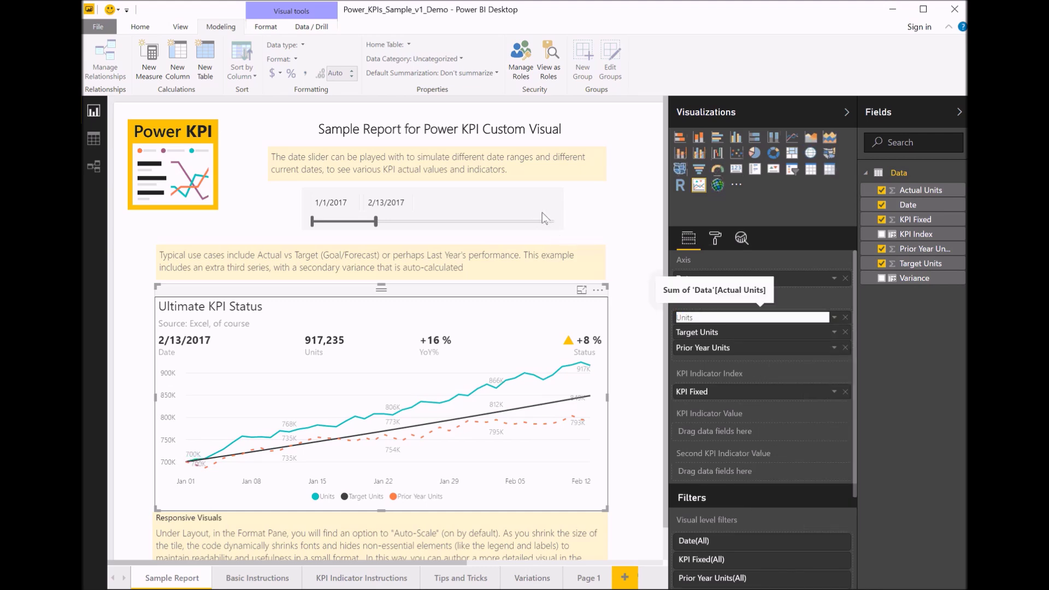
type("Shipped")
key("Return")
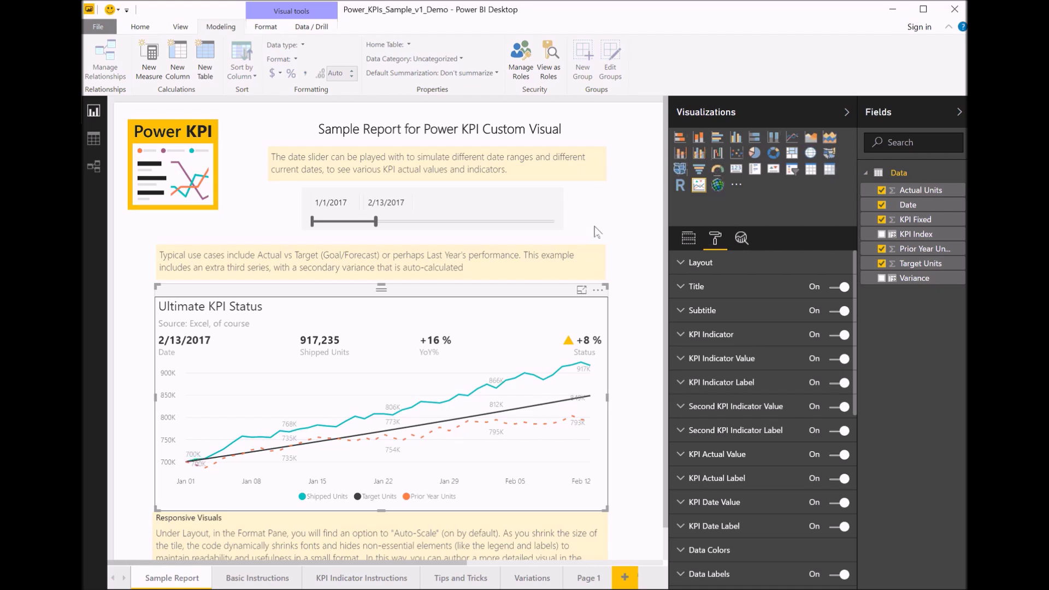
Set the label of the Tooltip KPI Indicator Value to "Interesting Variance"
left_click_drag(854, 350, 854, 522)
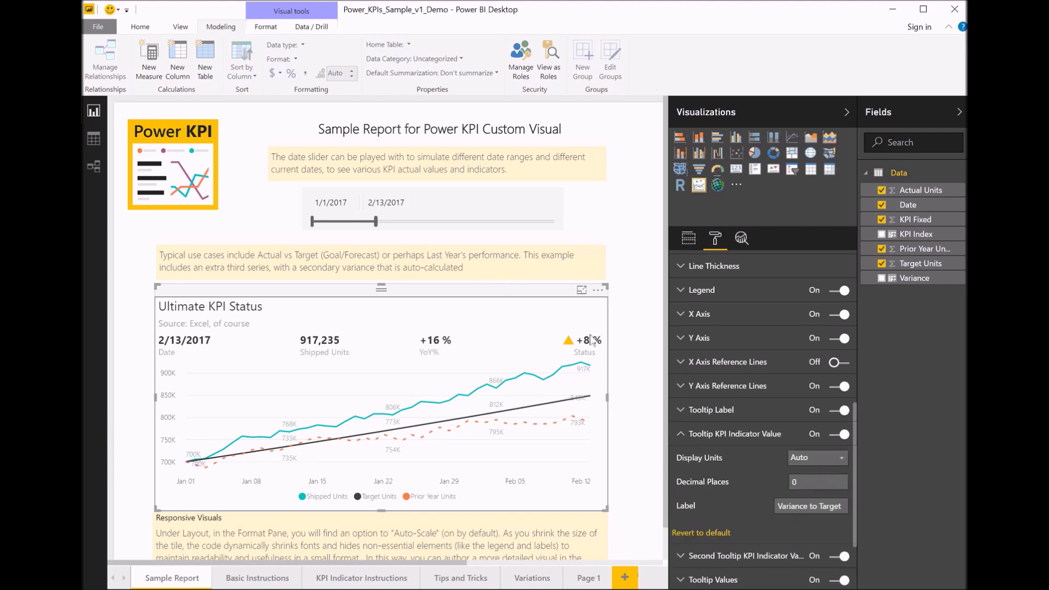
left_click_drag(779, 506, 871, 499)
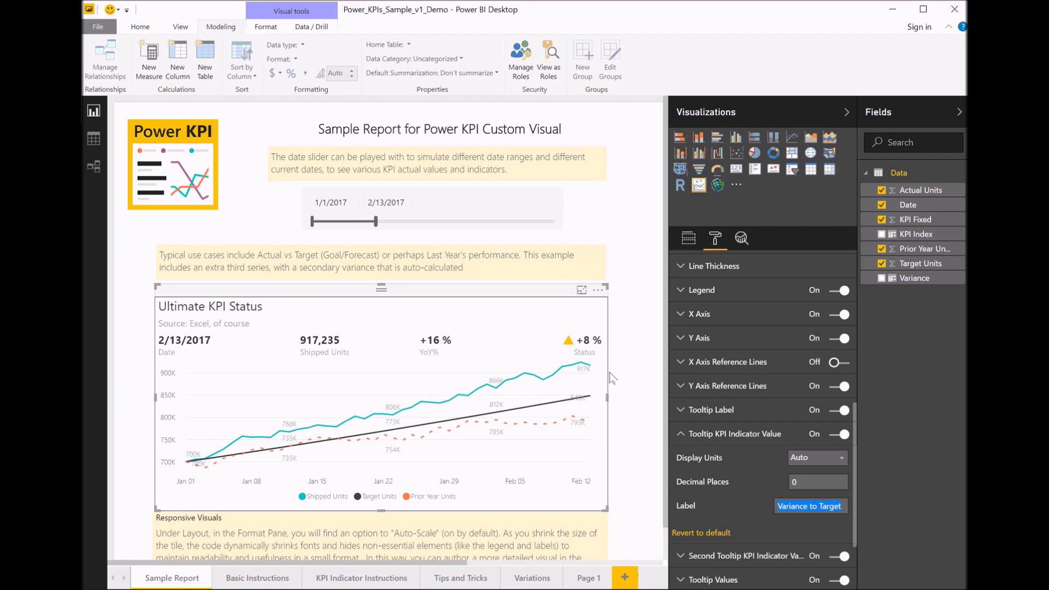
type("Interesting Variance")
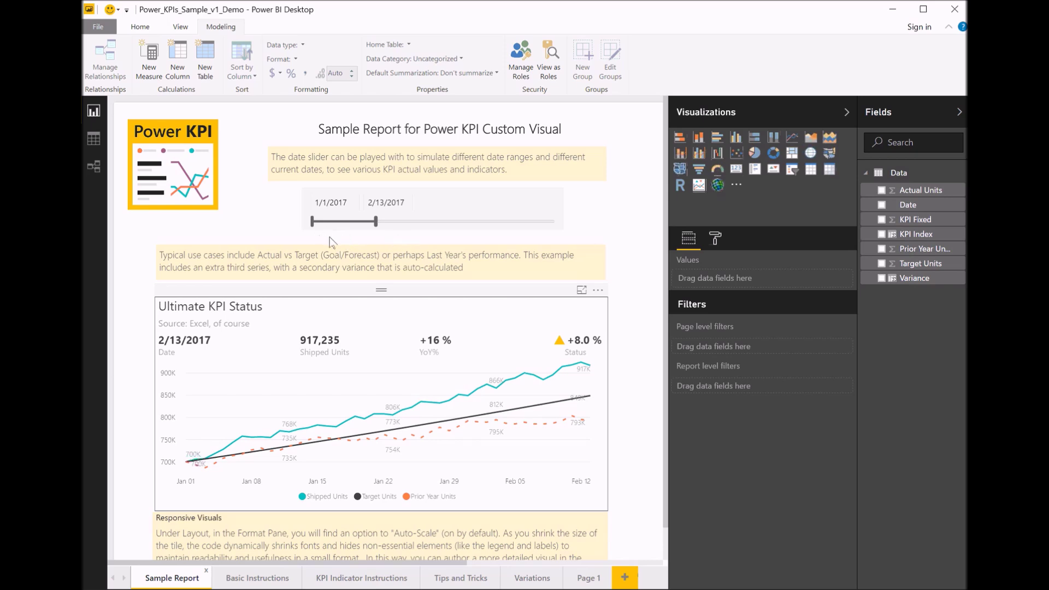
Assign the Variance column as the KPI Indicator Value of the Ultimate KPI Status visual
mouse_move(332, 241)
left_click(579, 288)
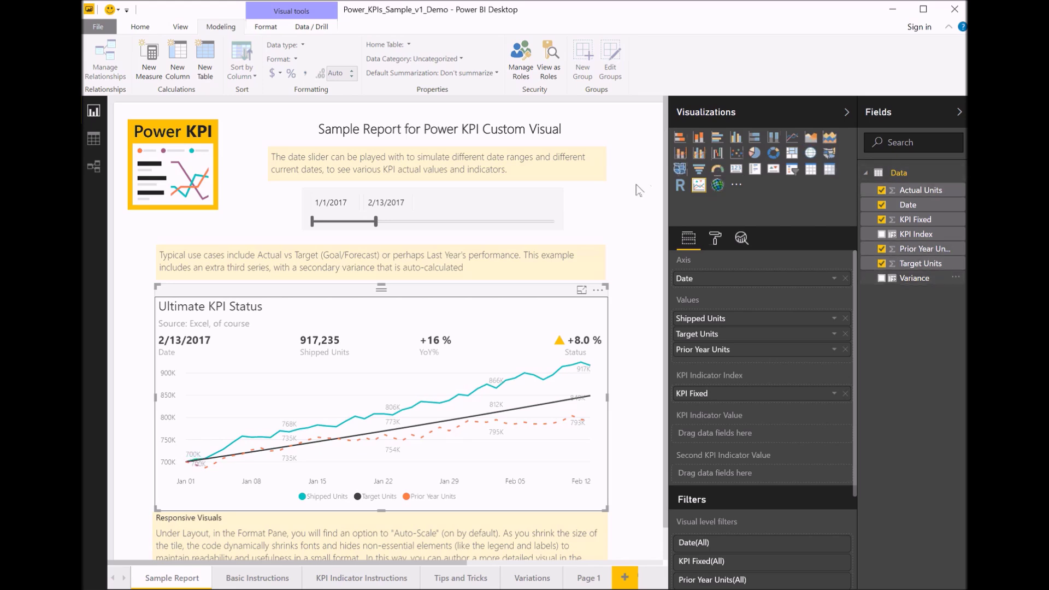
left_click_drag(914, 278, 732, 435)
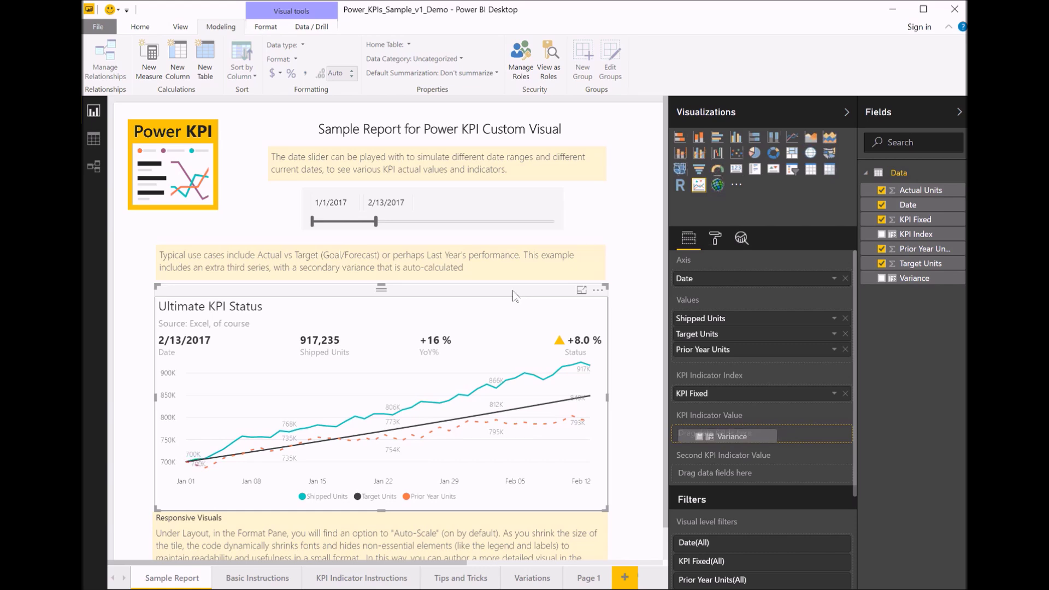
left_click_drag(731, 435, 732, 436)
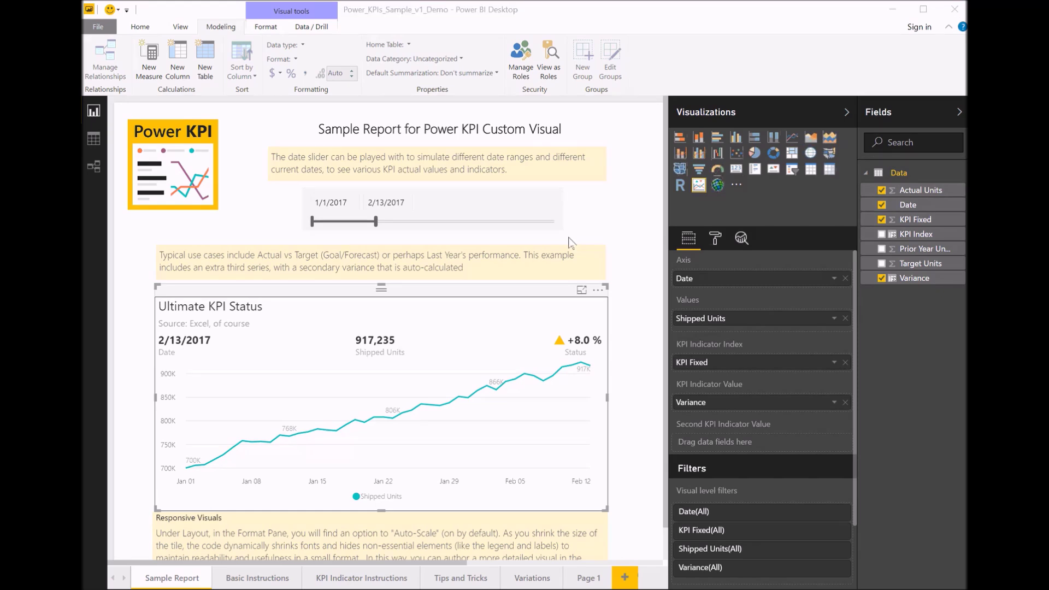
left_click(520, 35)
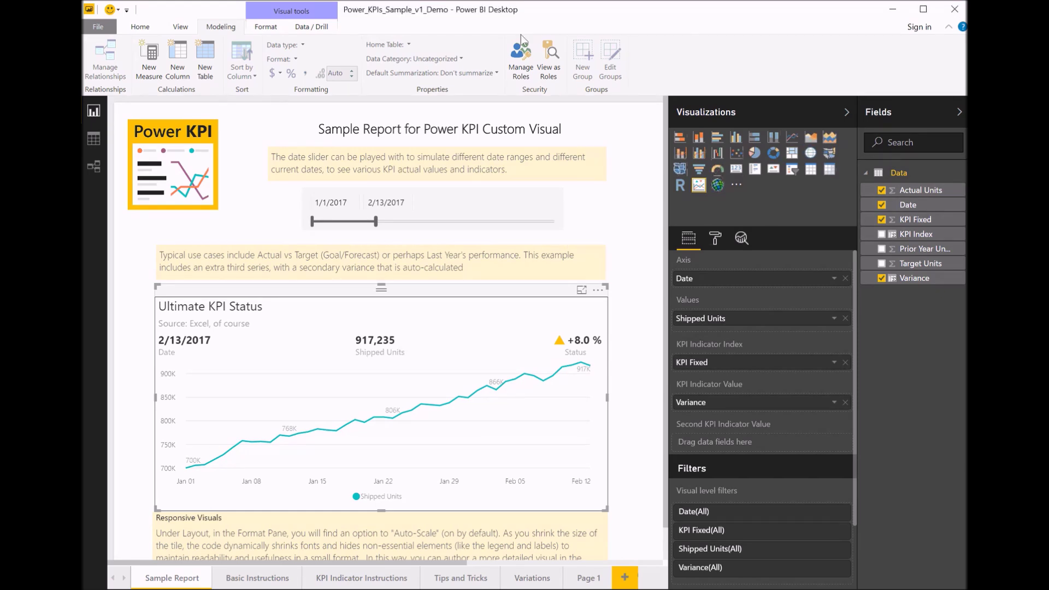